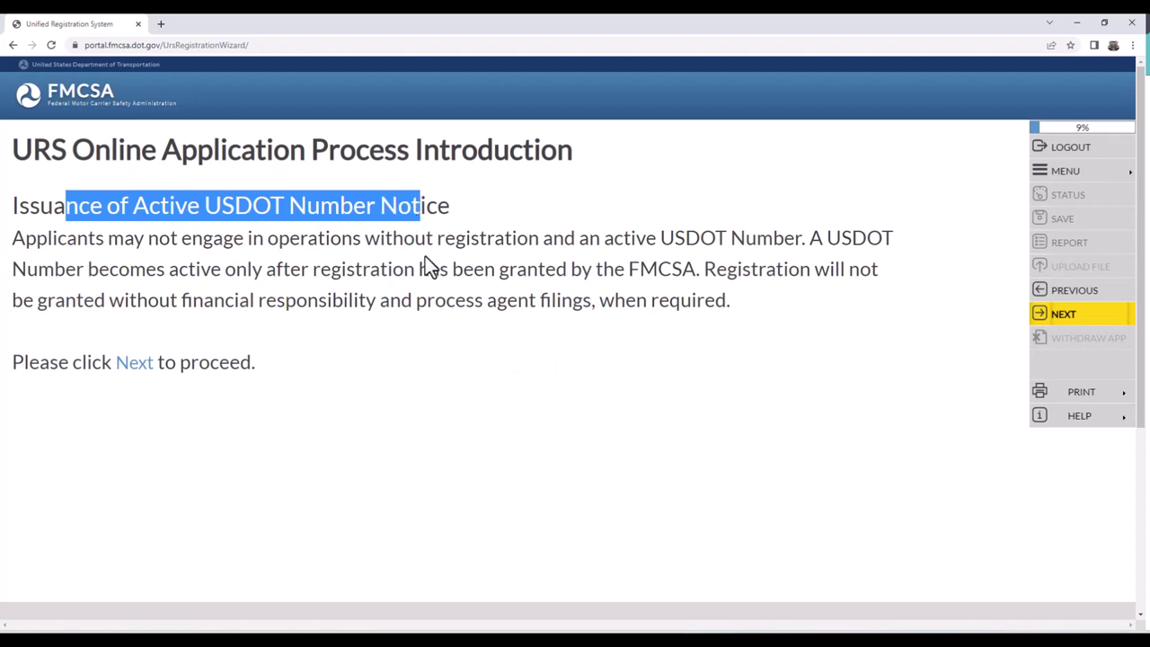
- Move past the Certifications and Oaths notice to the Information Collection Notice
click(427, 257)
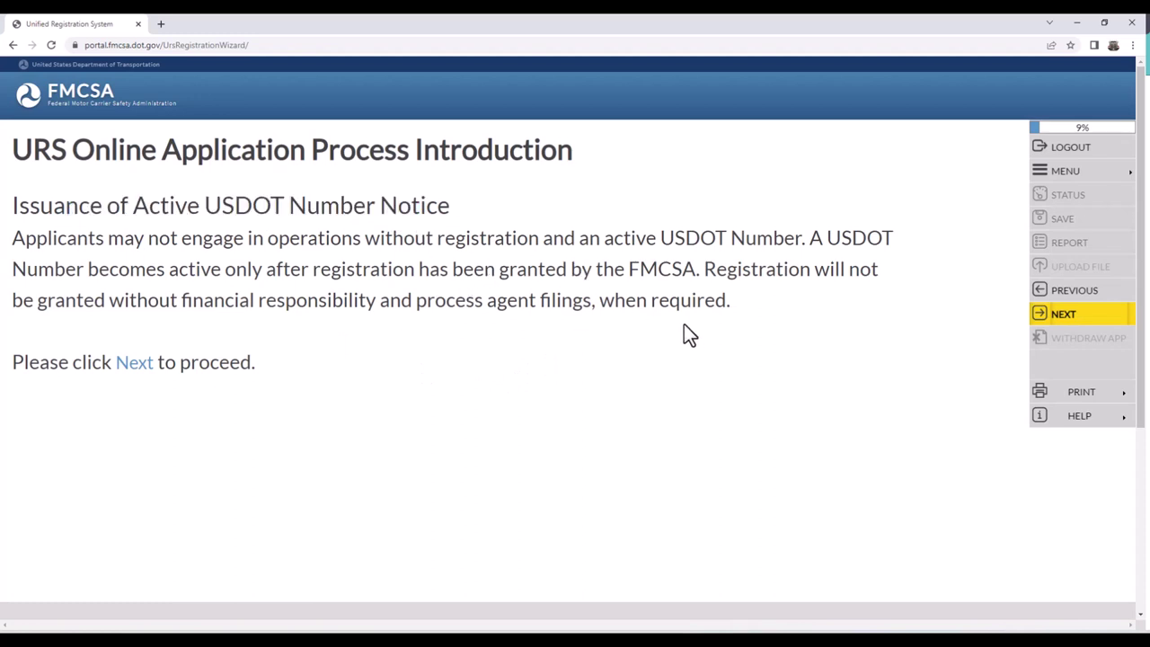
click(1068, 317)
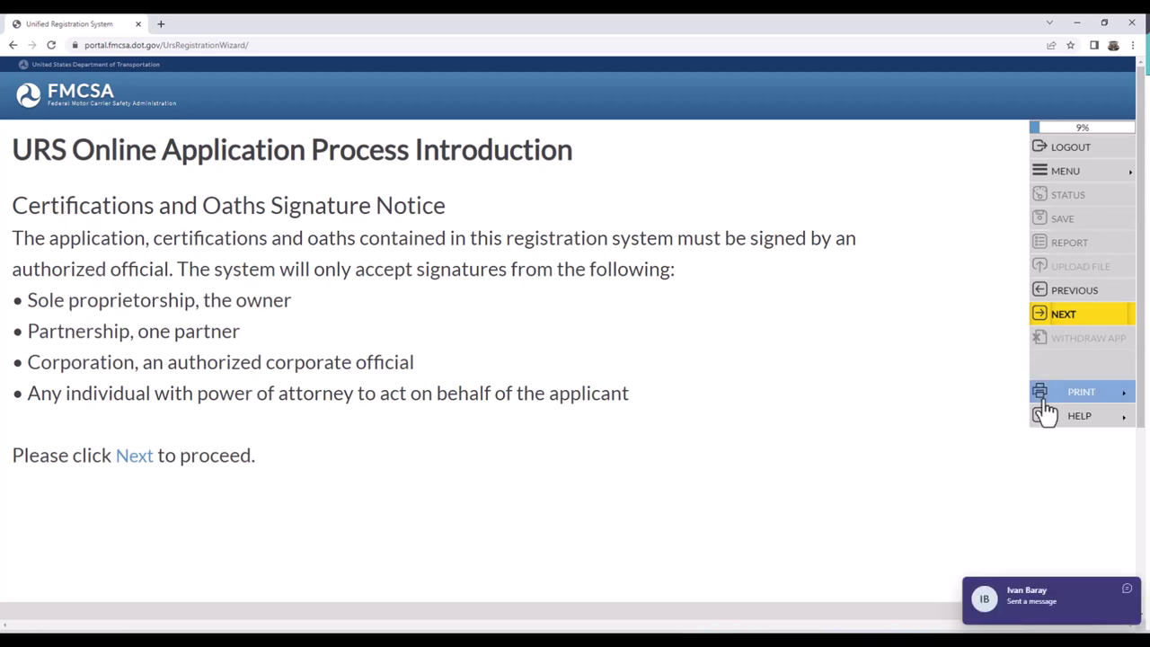
click(1130, 602)
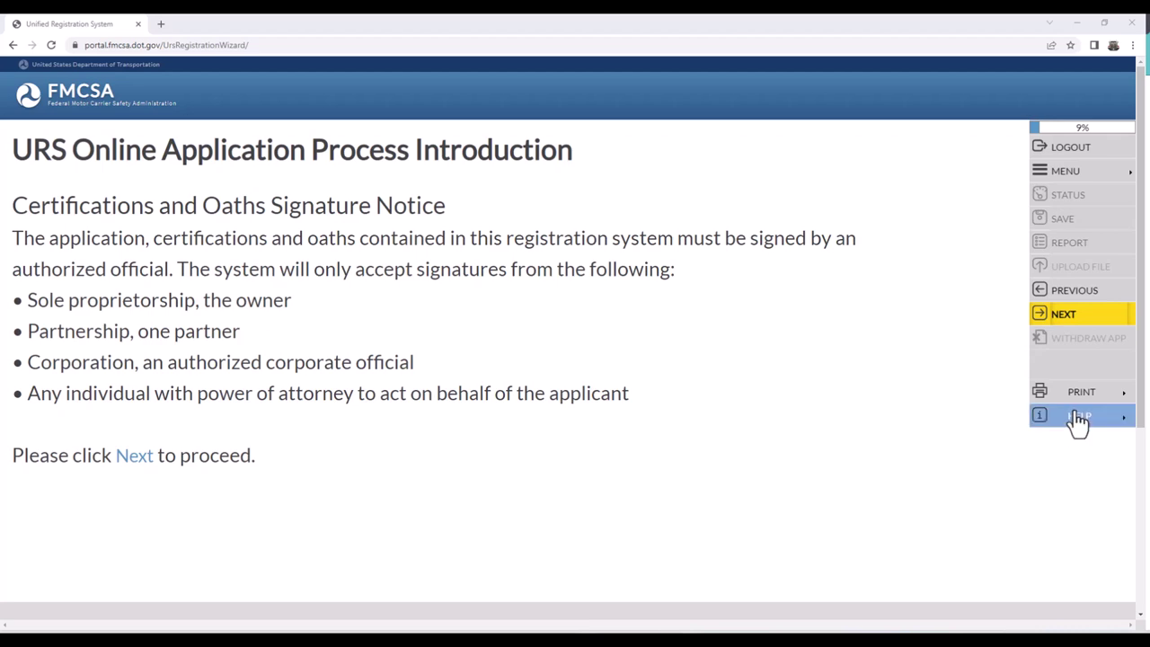
click(1059, 316)
click(1059, 316)
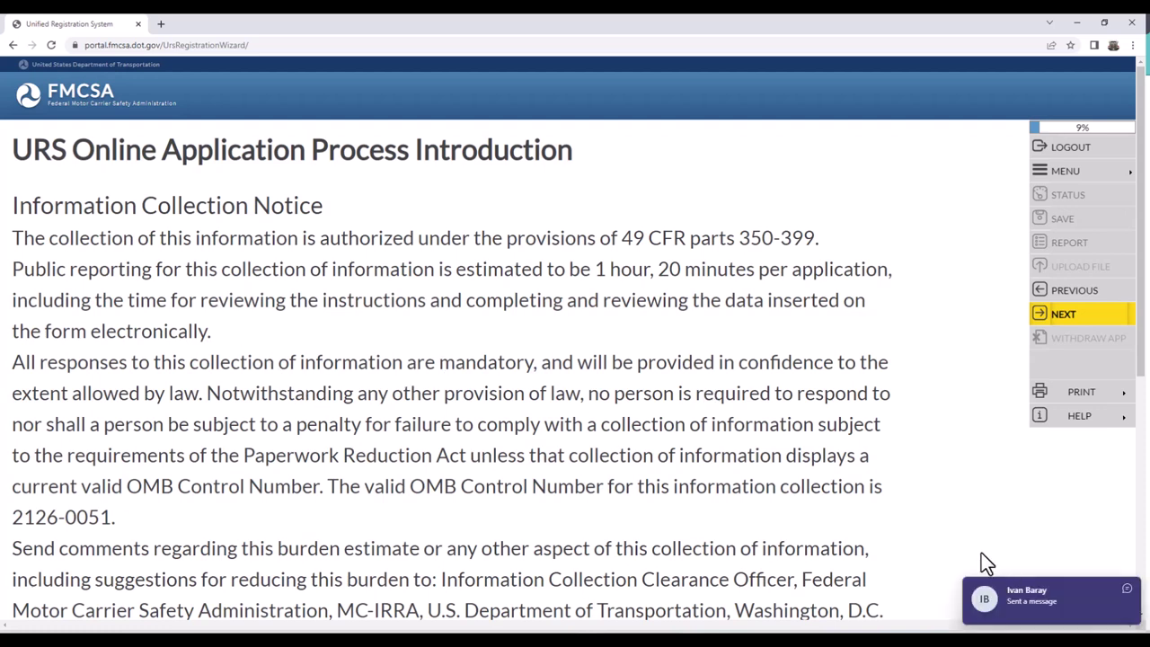
- Review the Information Collection Notice's 1 hour, 20 minutes estimate and proceed to Application Security
click(1093, 593)
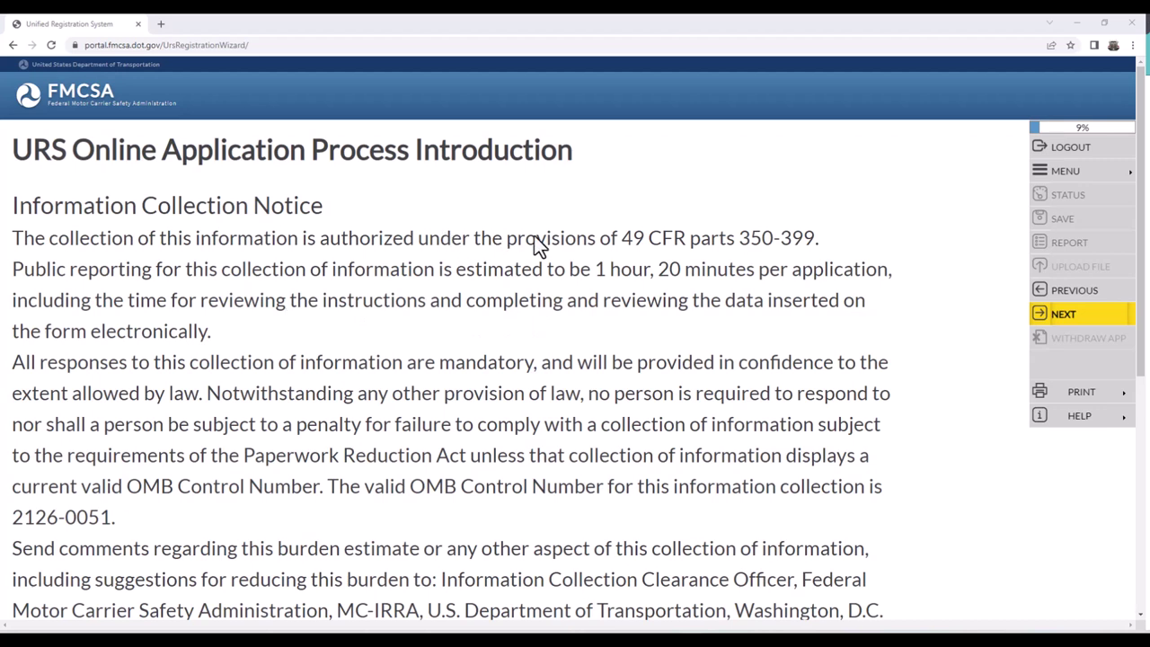
drag(11, 274, 764, 273)
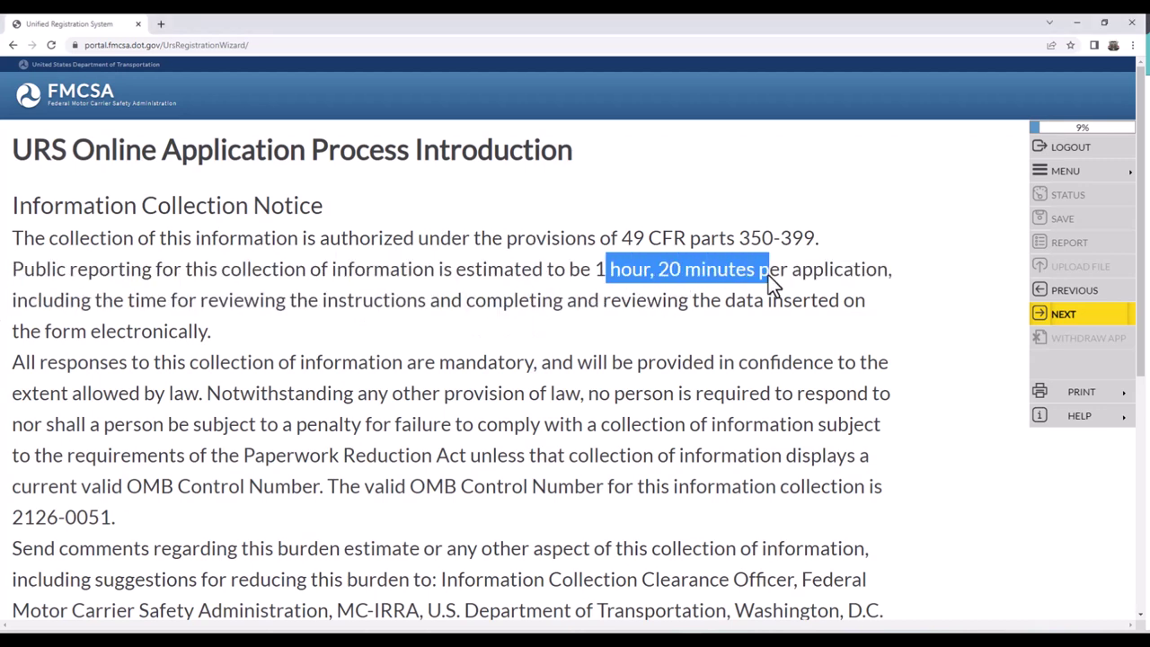
click(666, 343)
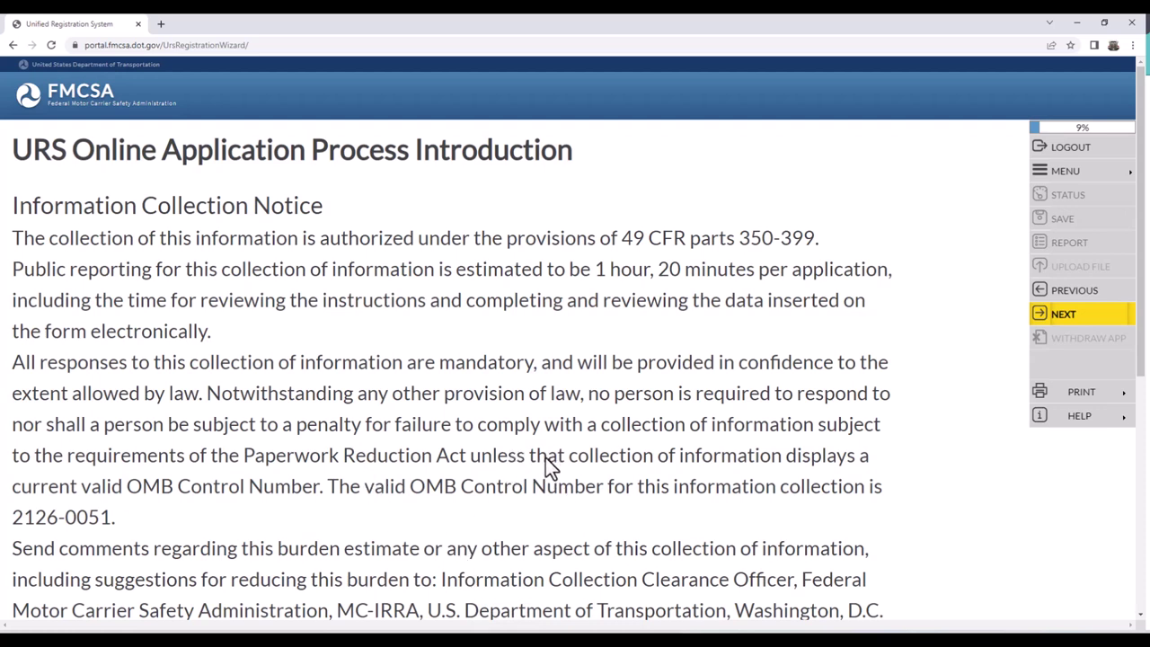
drag(585, 268, 751, 279)
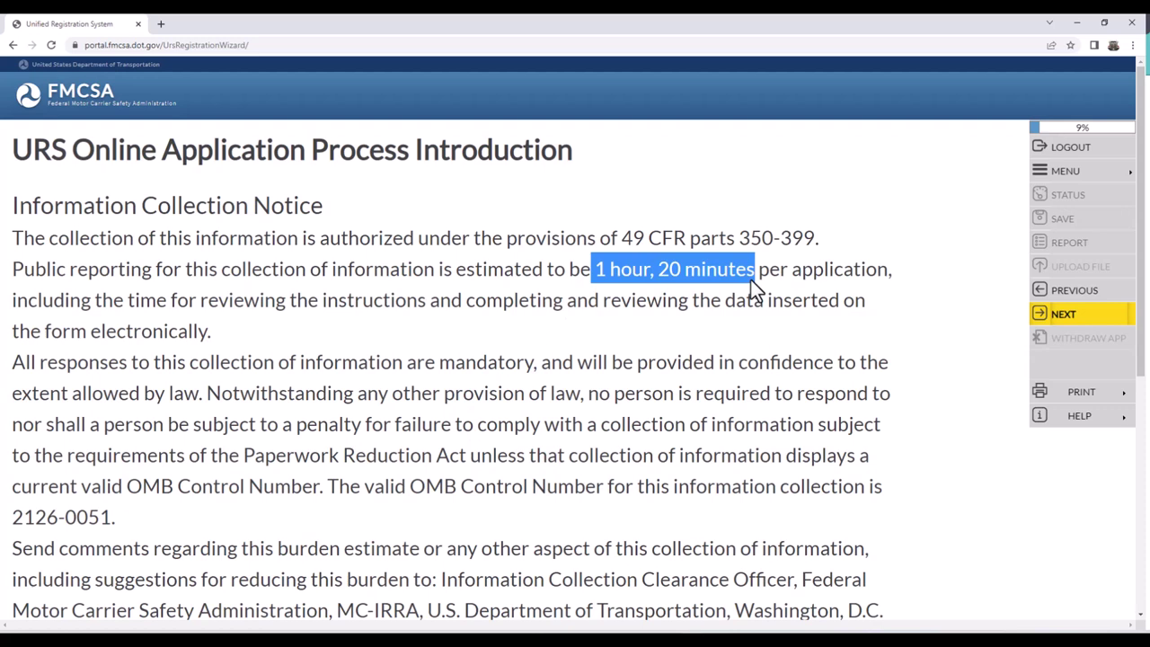
click(115, 284)
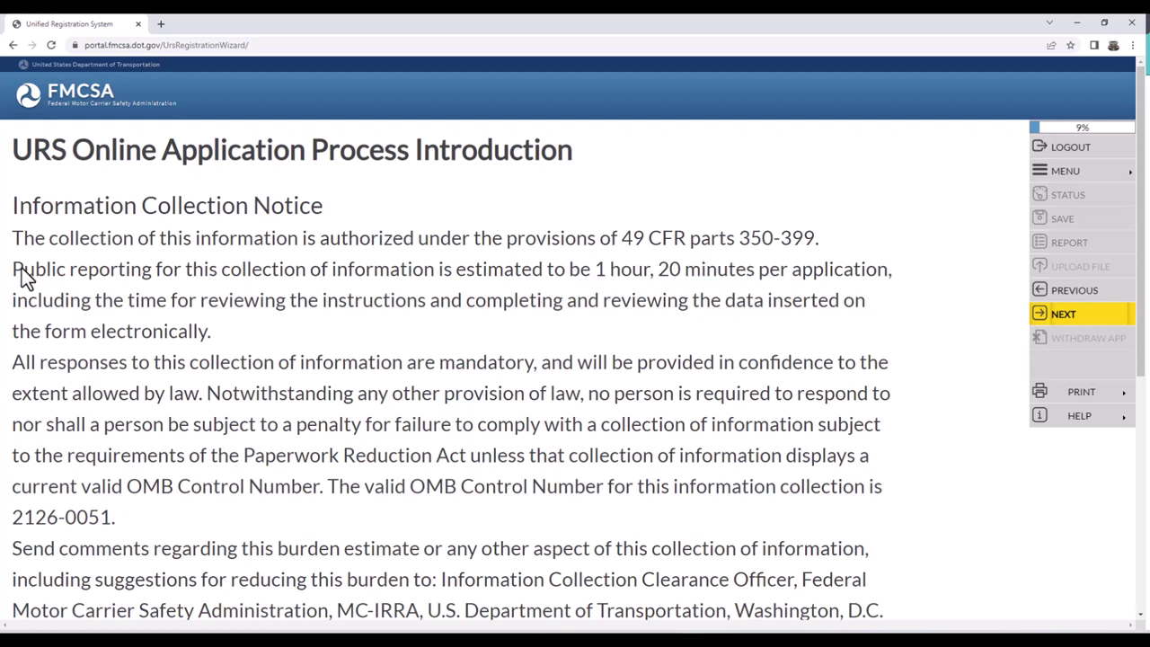
drag(12, 270, 324, 281)
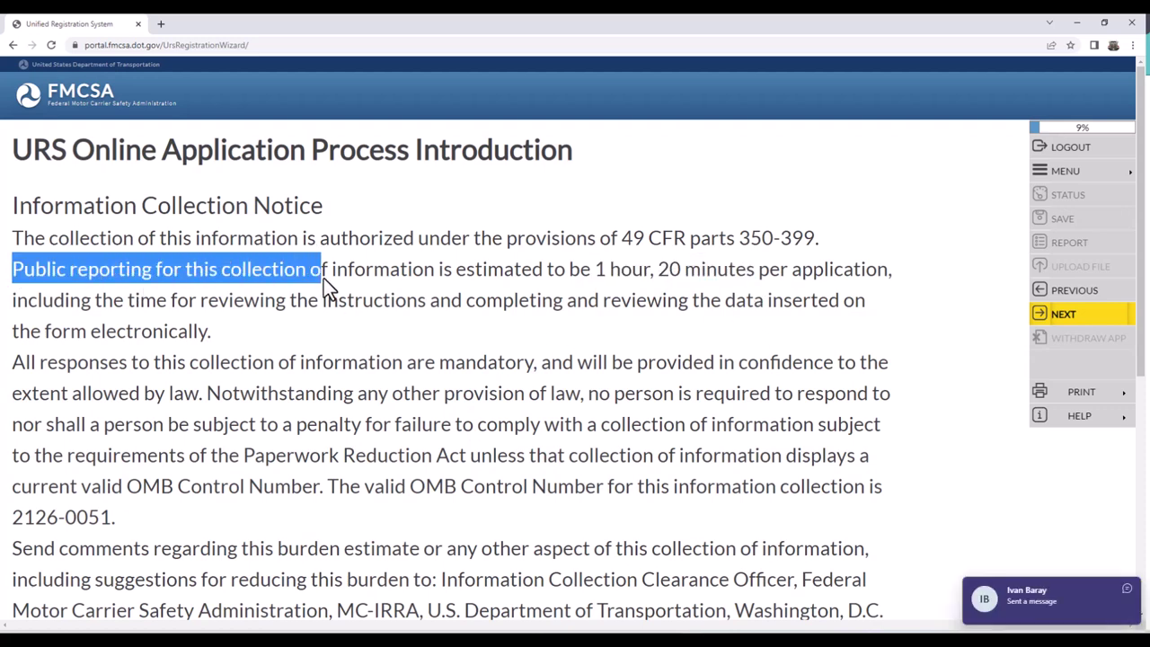
click(1087, 319)
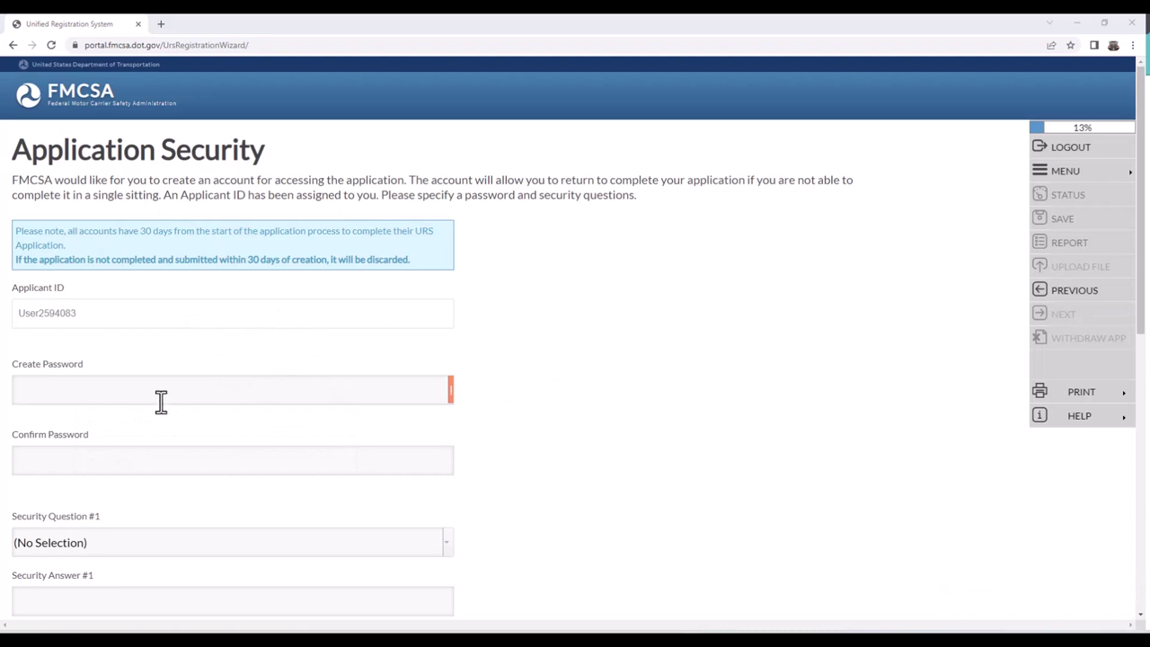
- Copy the assigned Applicant ID into a Notepad note for safekeeping
mouse_move(154, 396)
double_click(45, 315)
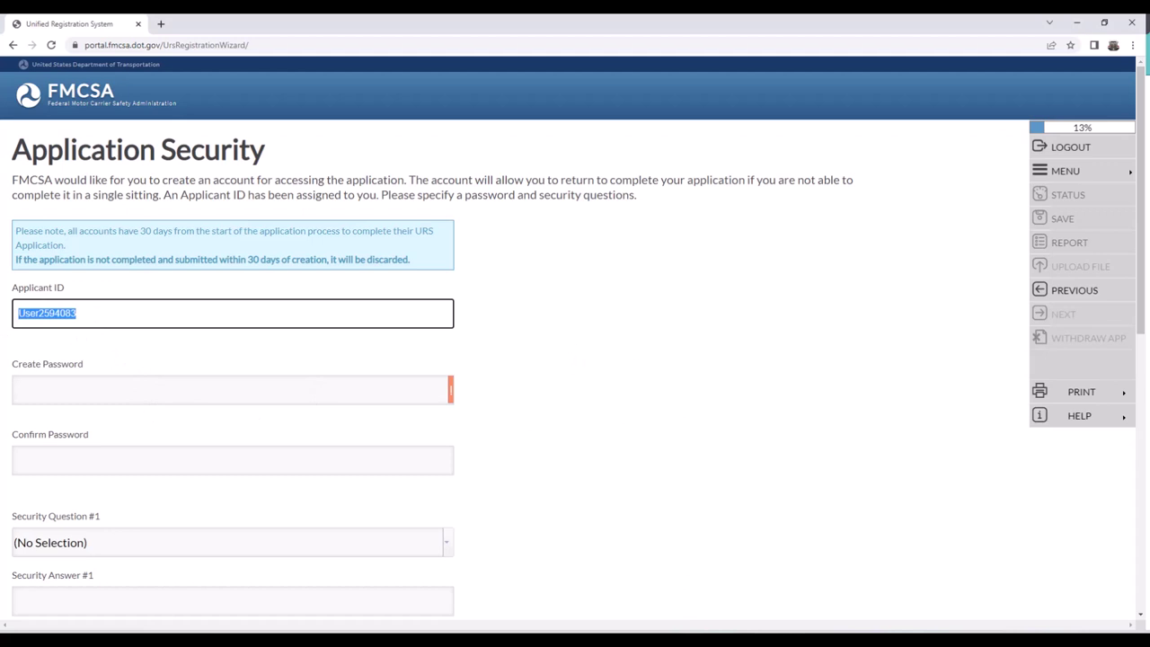
key(alt+Tab)
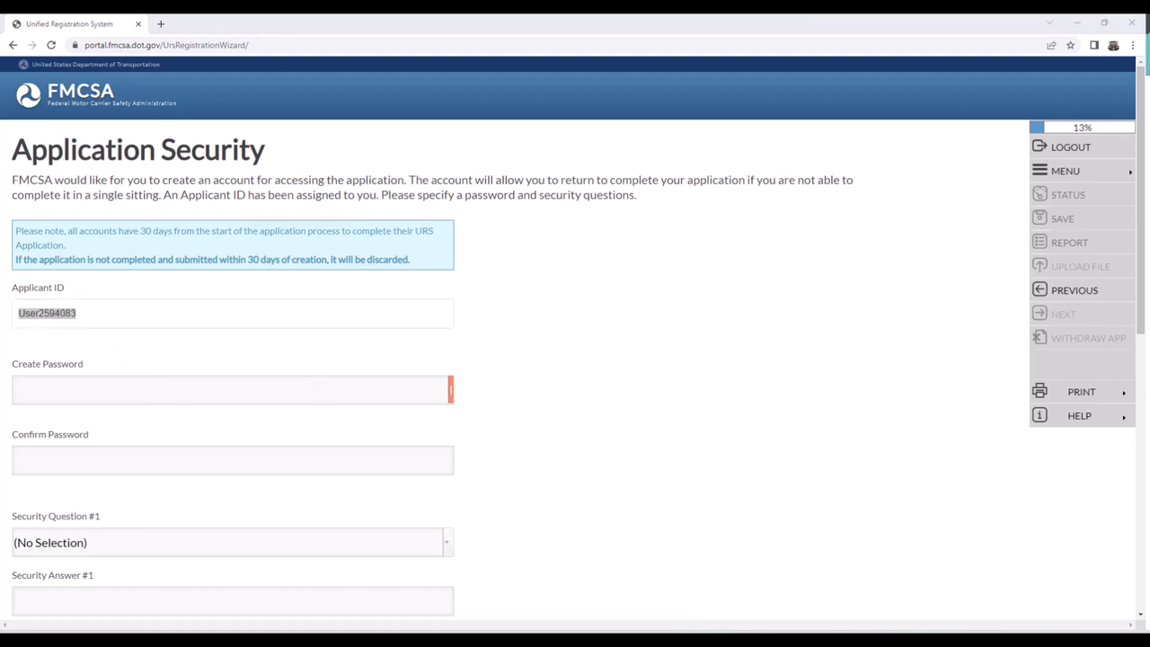
drag(1149, 256, 701, 256)
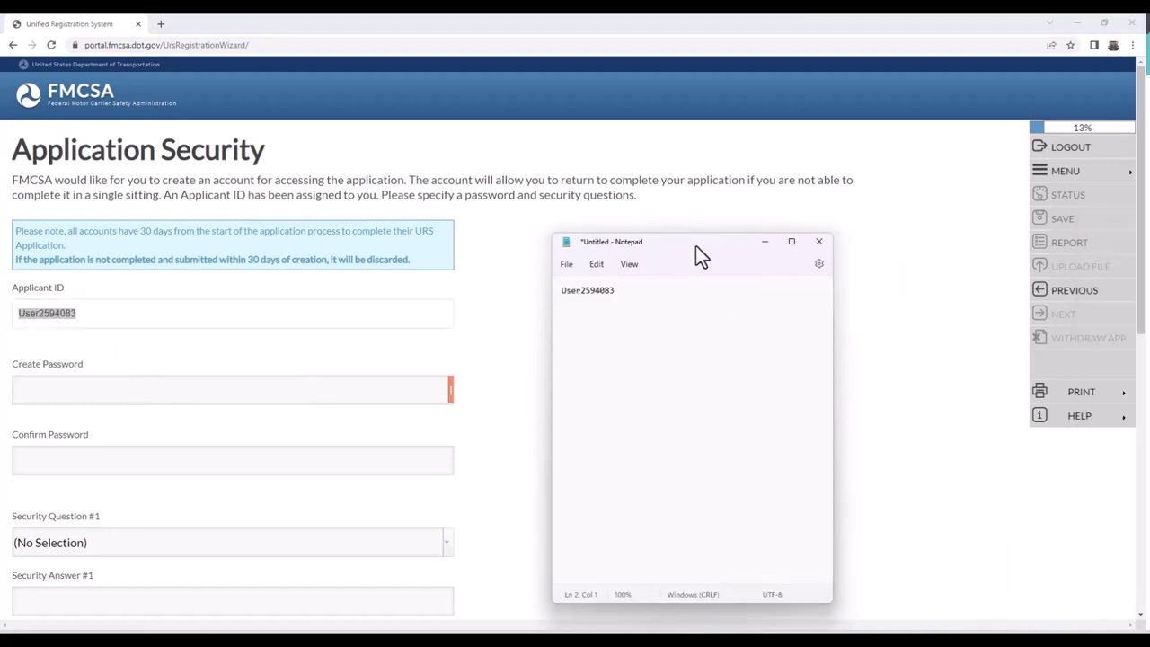
click(769, 243)
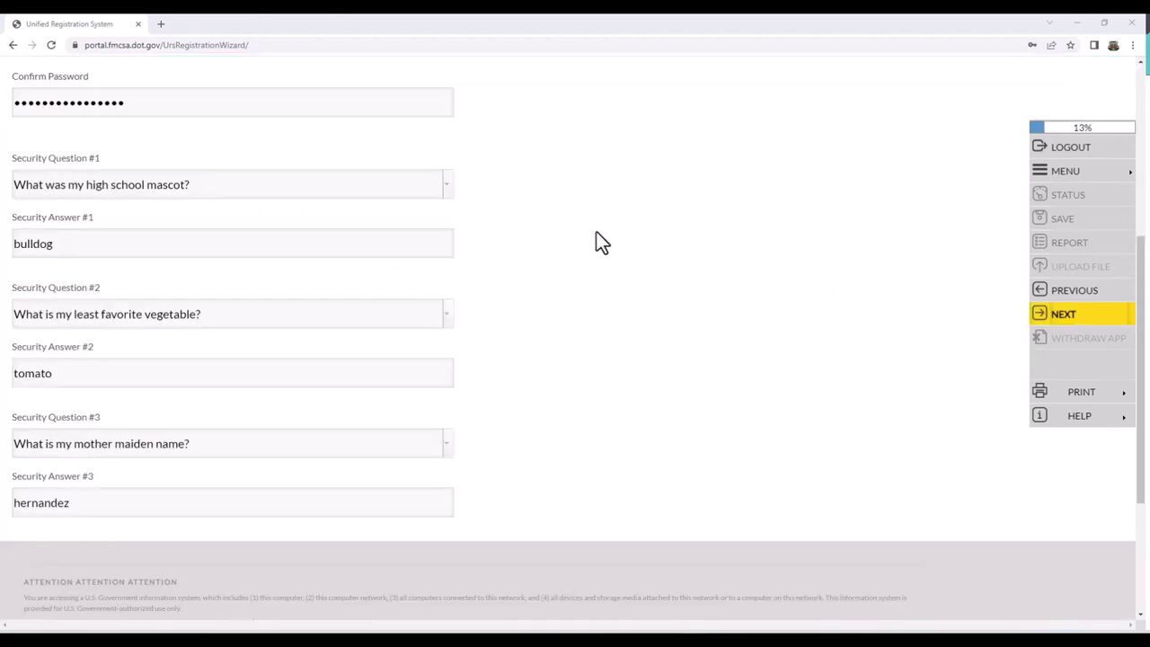
- Set the account password and answers to three security questions, then submit
scroll(542, 284, up, 2)
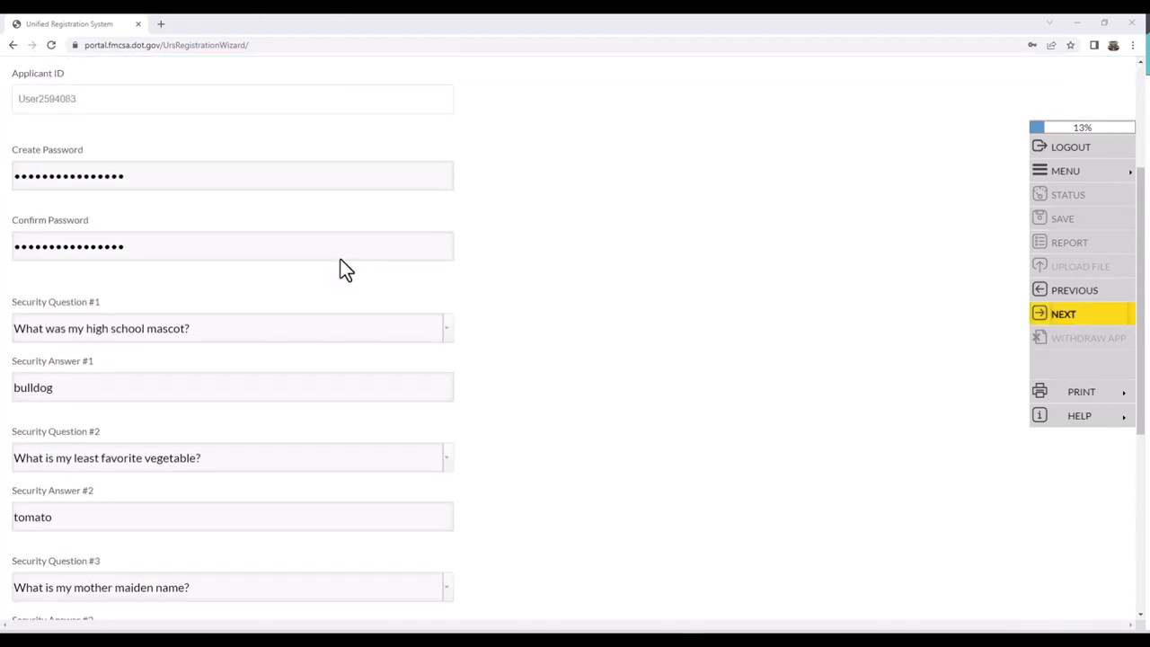
scroll(198, 247, down, 1)
drag(50, 222, 101, 219)
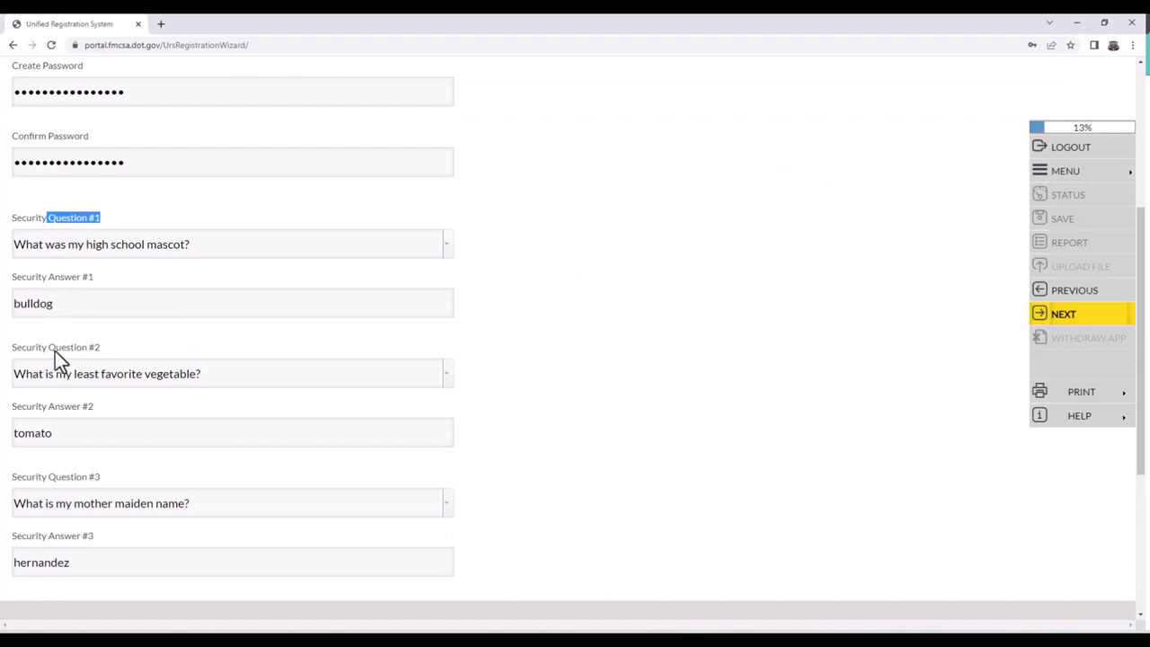
drag(55, 348, 90, 372)
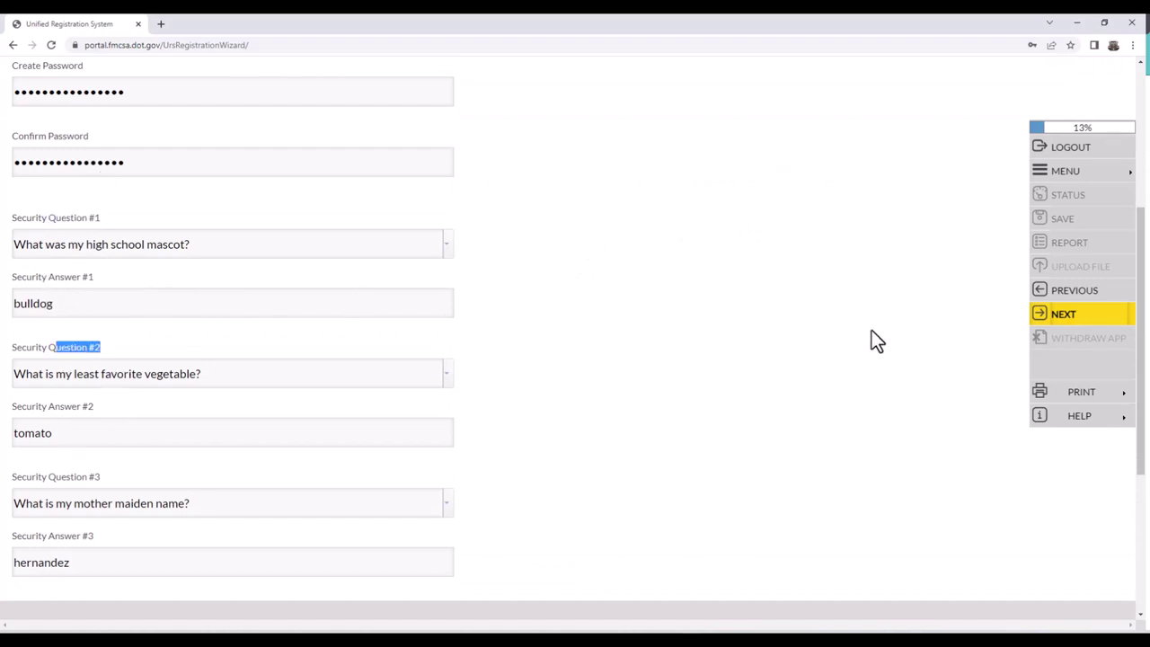
scroll(676, 460, up, 1)
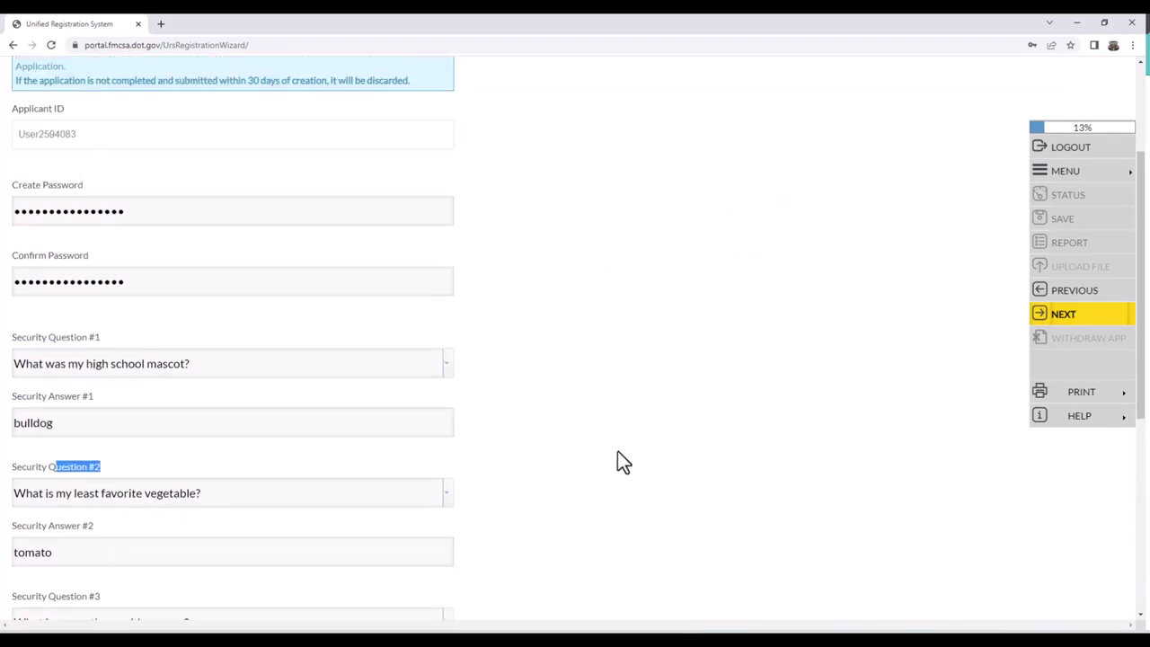
scroll(620, 454, up, 1)
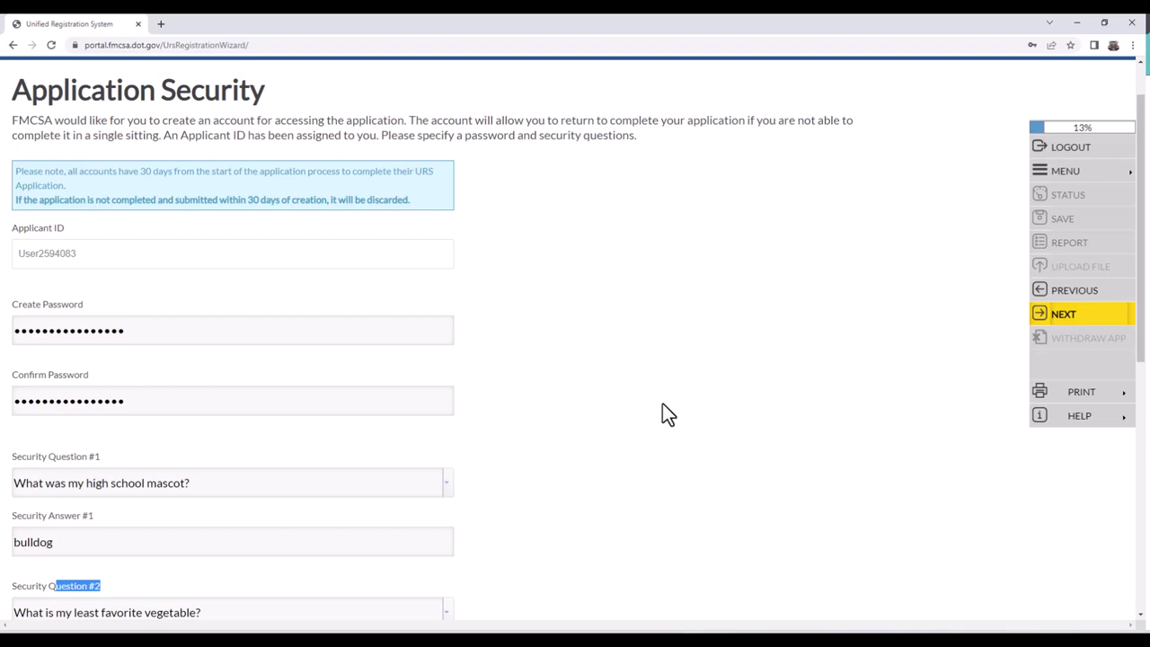
scroll(749, 393, down, 4)
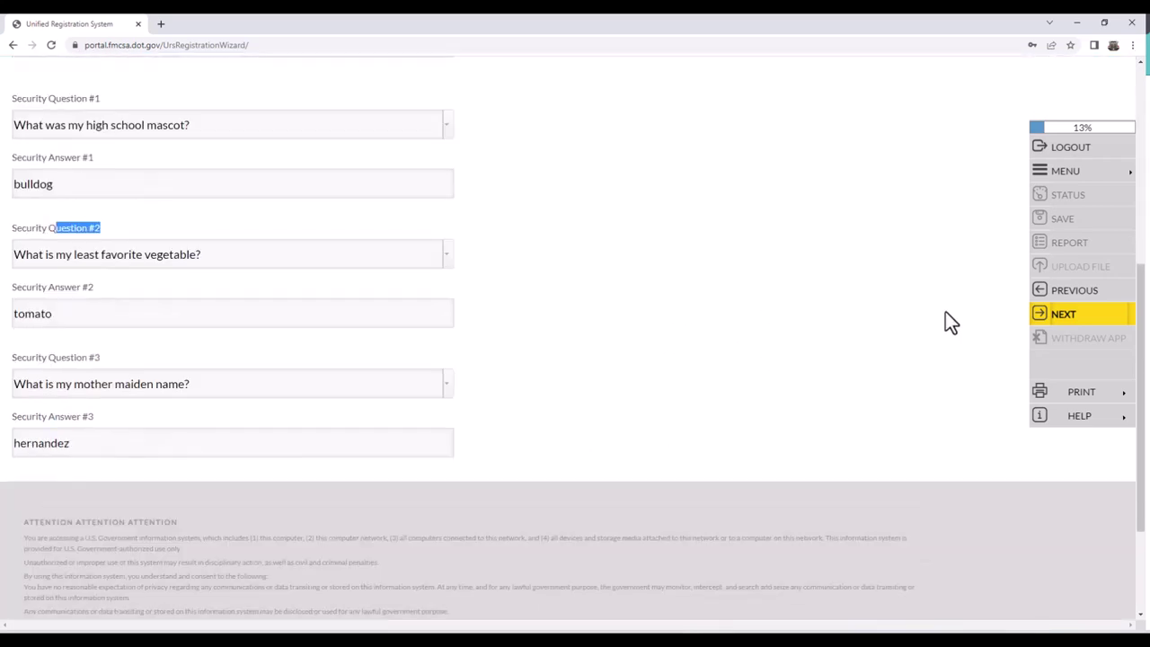
click(1058, 314)
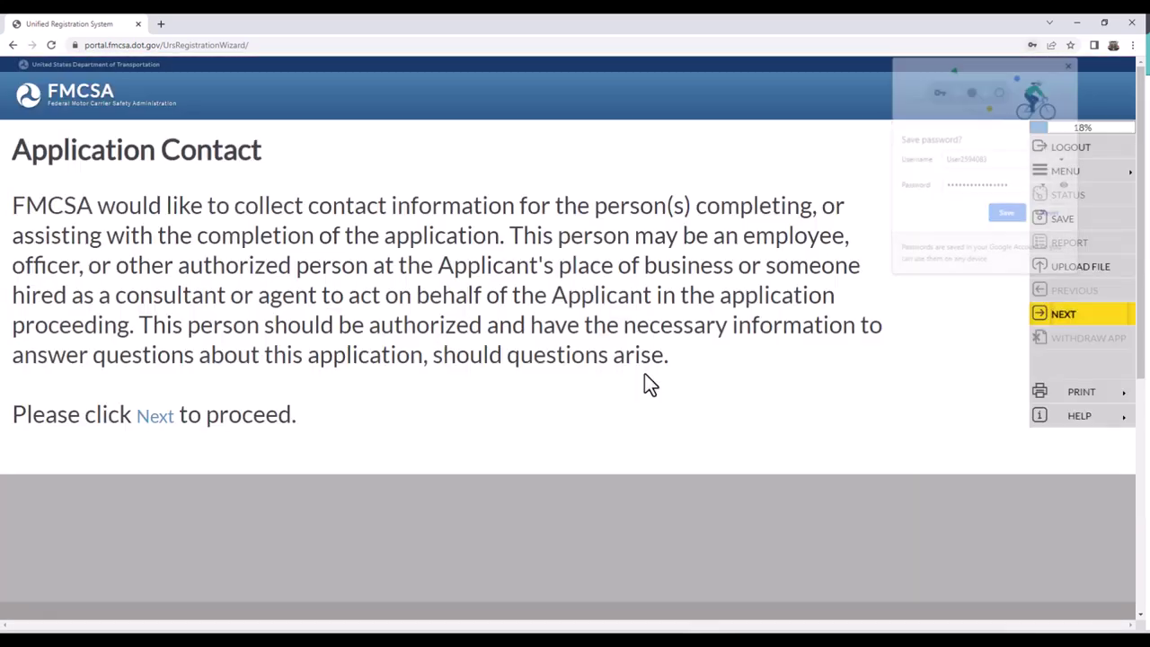
- Fill in the Applicant Contact form as a Company Contact with title Owner
click(1071, 64)
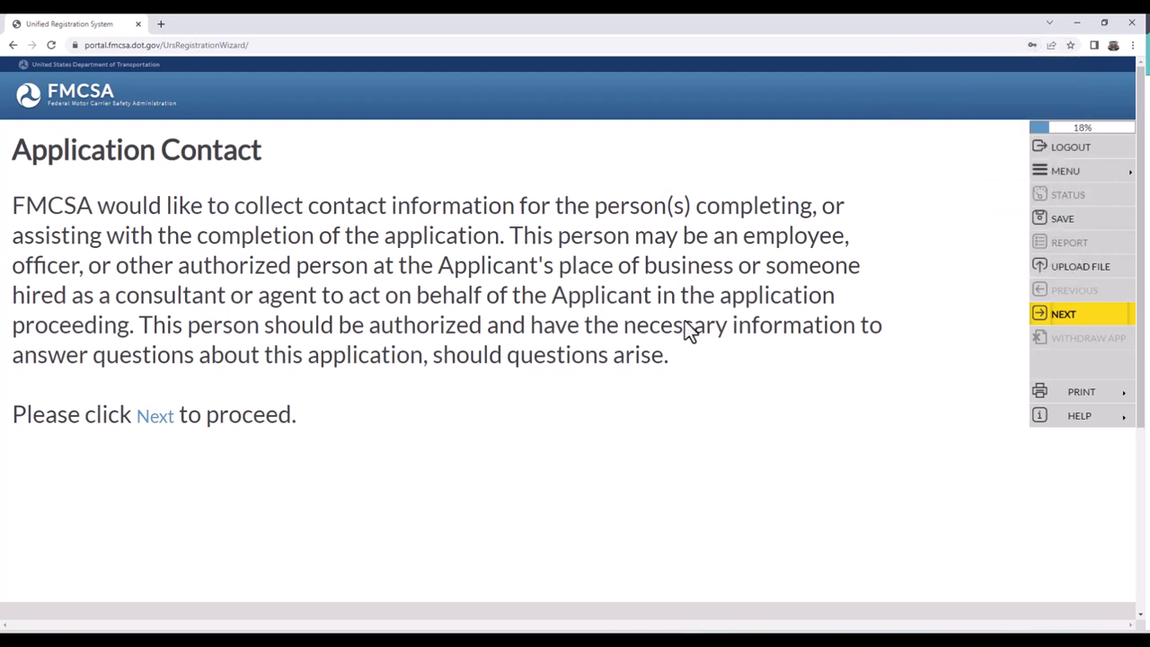
click(1064, 318)
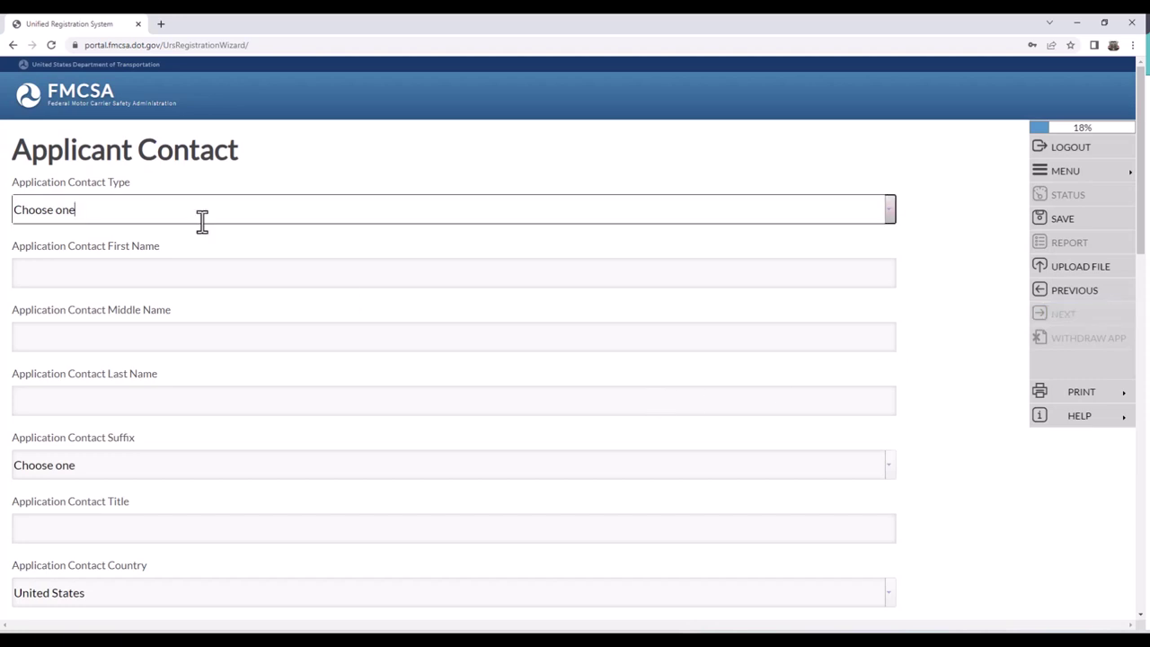
click(890, 210)
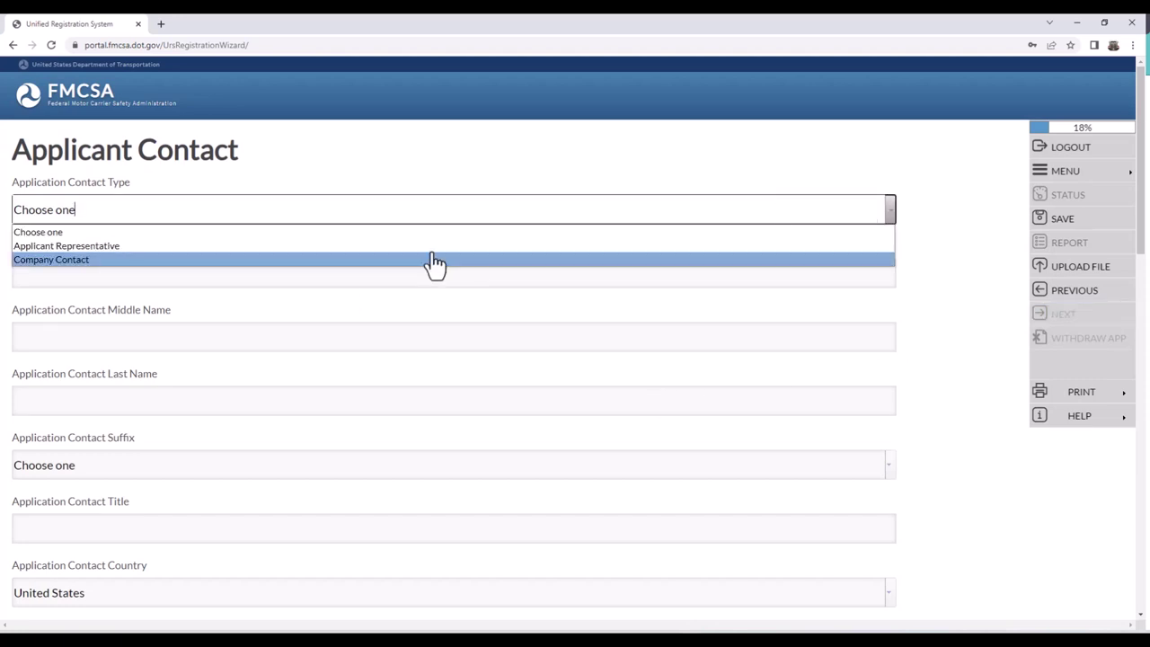
click(108, 261)
click(108, 281)
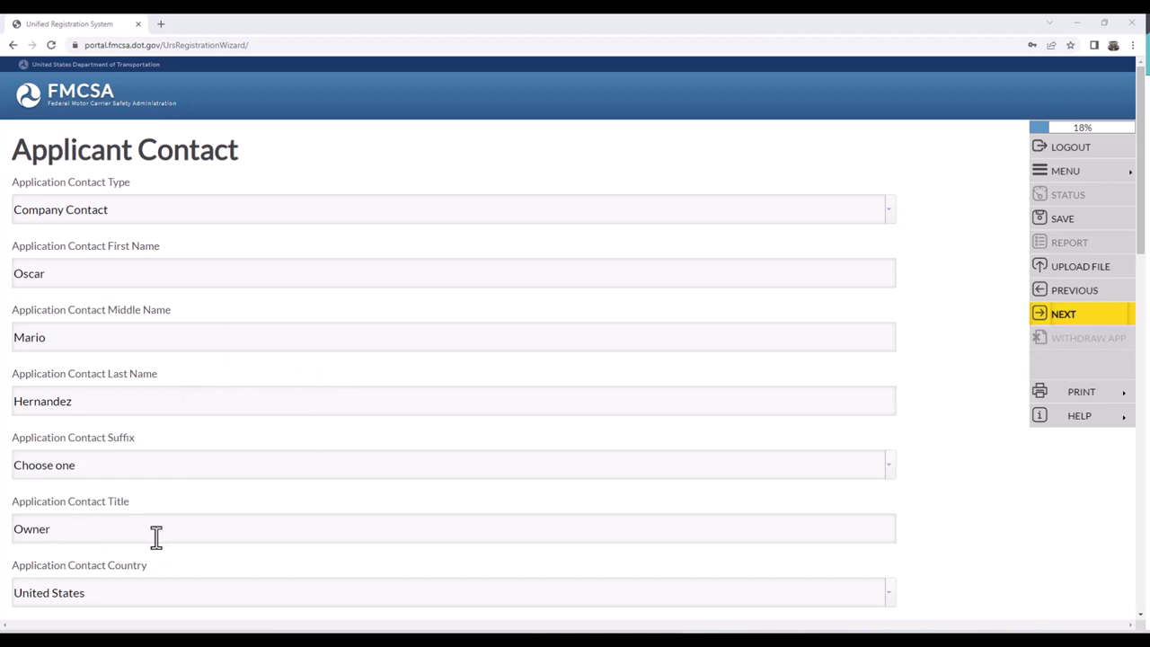
drag(154, 537, 10, 537)
drag(154, 539, 16, 534)
- Check the contact email entries and keep Both as the preferred contact method
scroll(344, 118, down, 5)
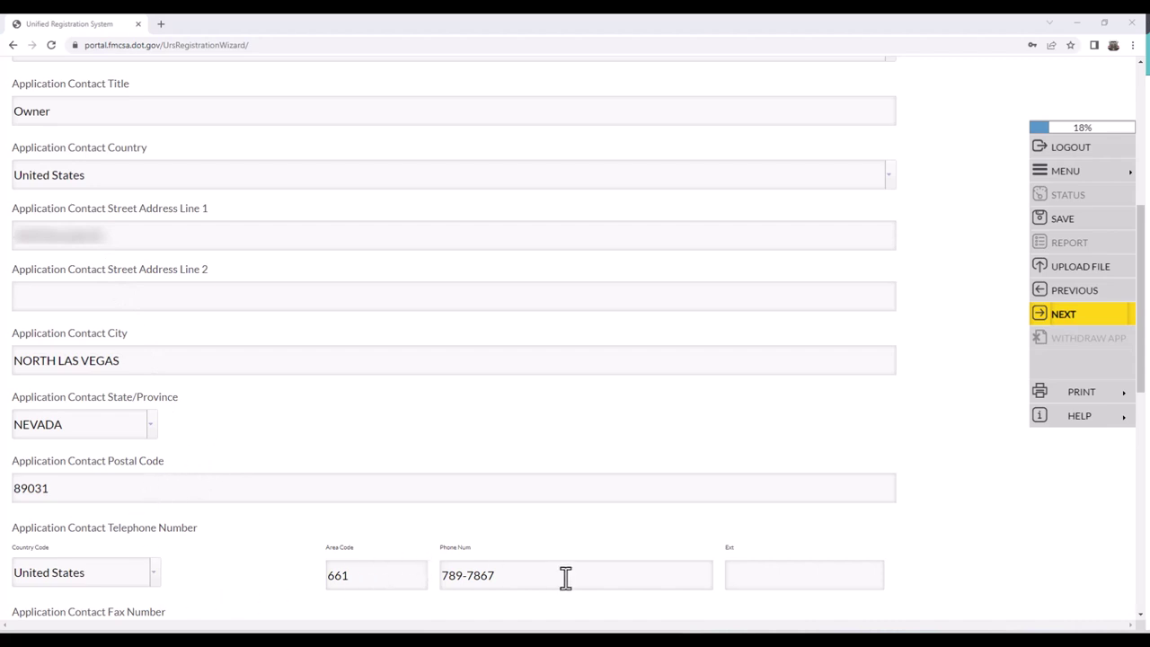
scroll(311, 257, down, 5)
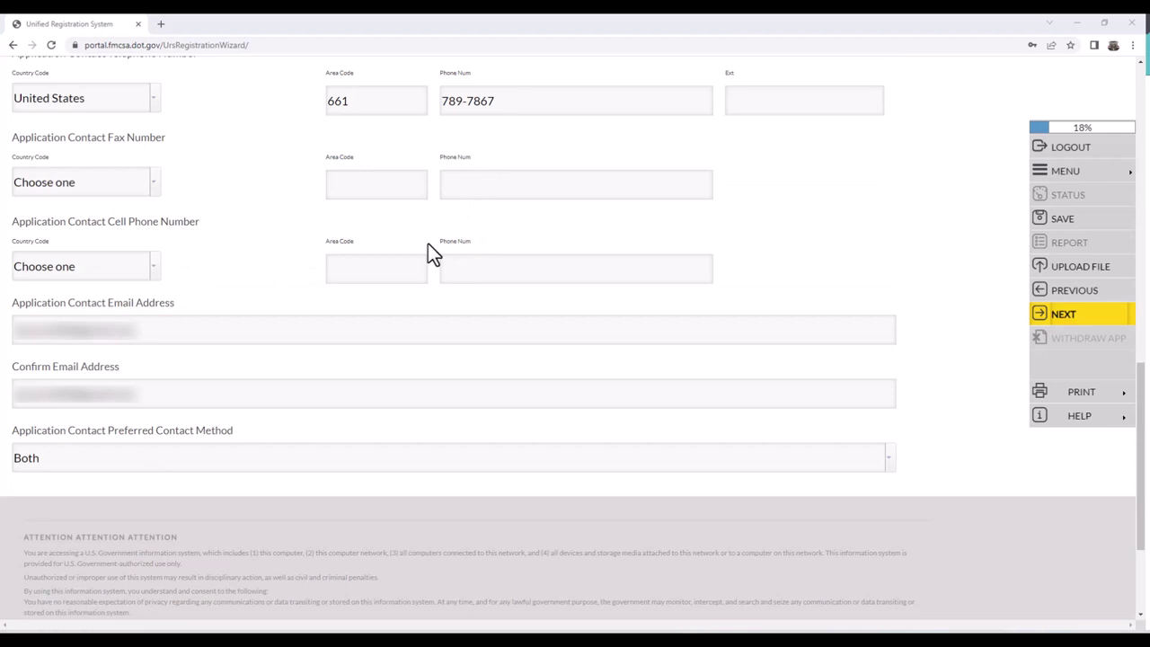
click(184, 333)
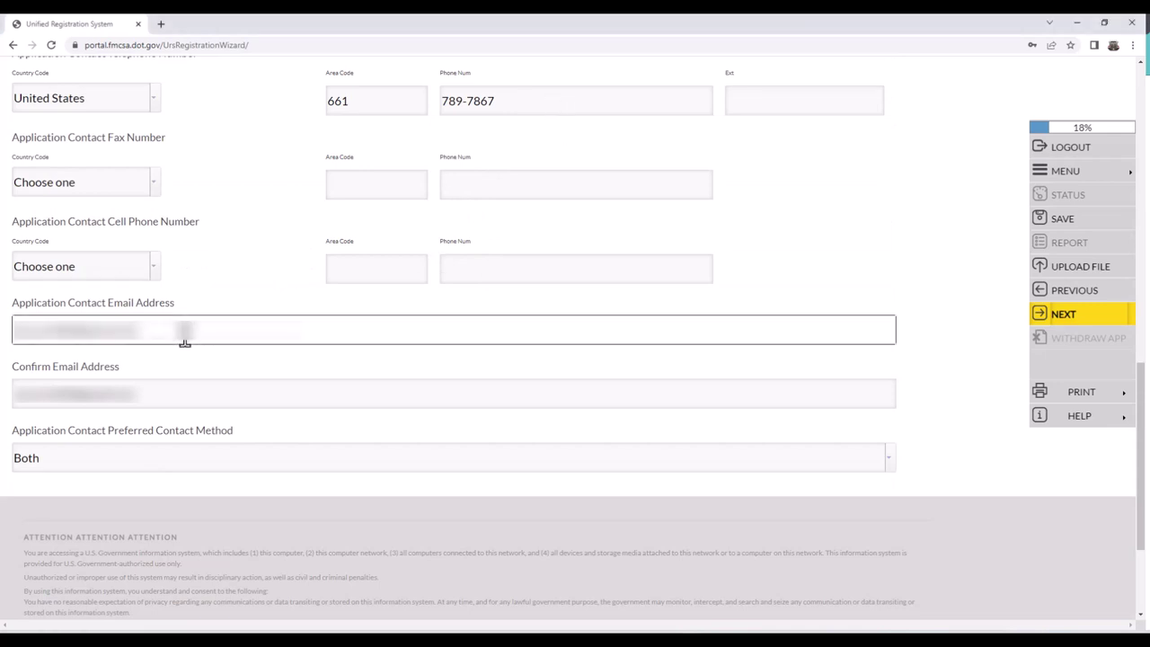
click(267, 457)
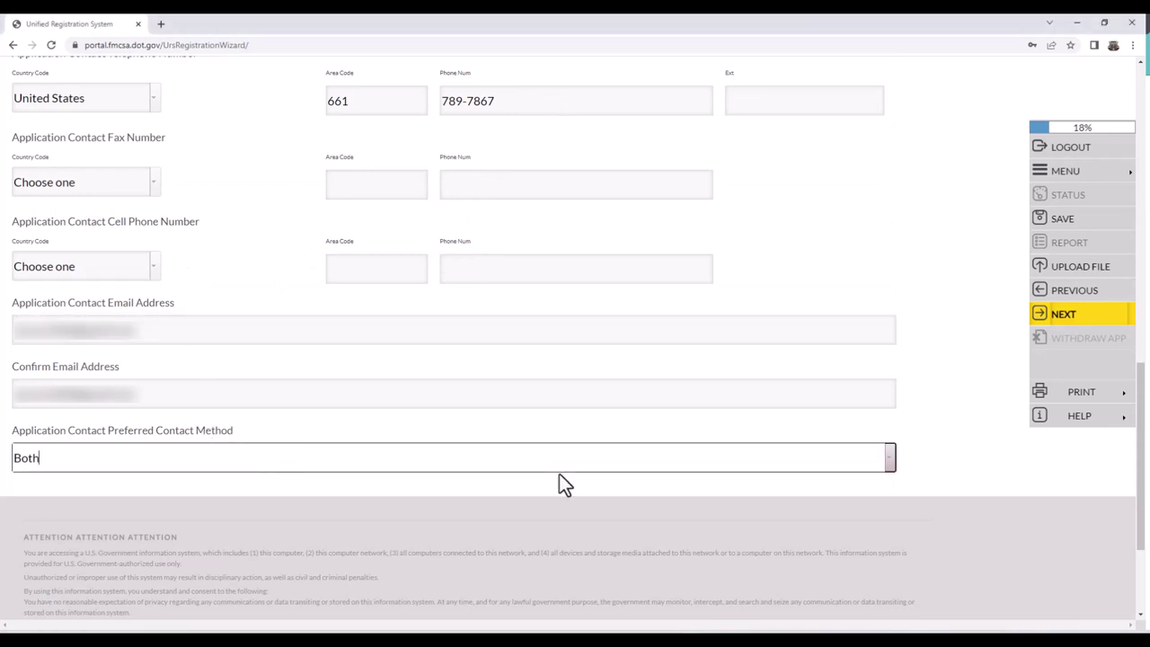
click(890, 462)
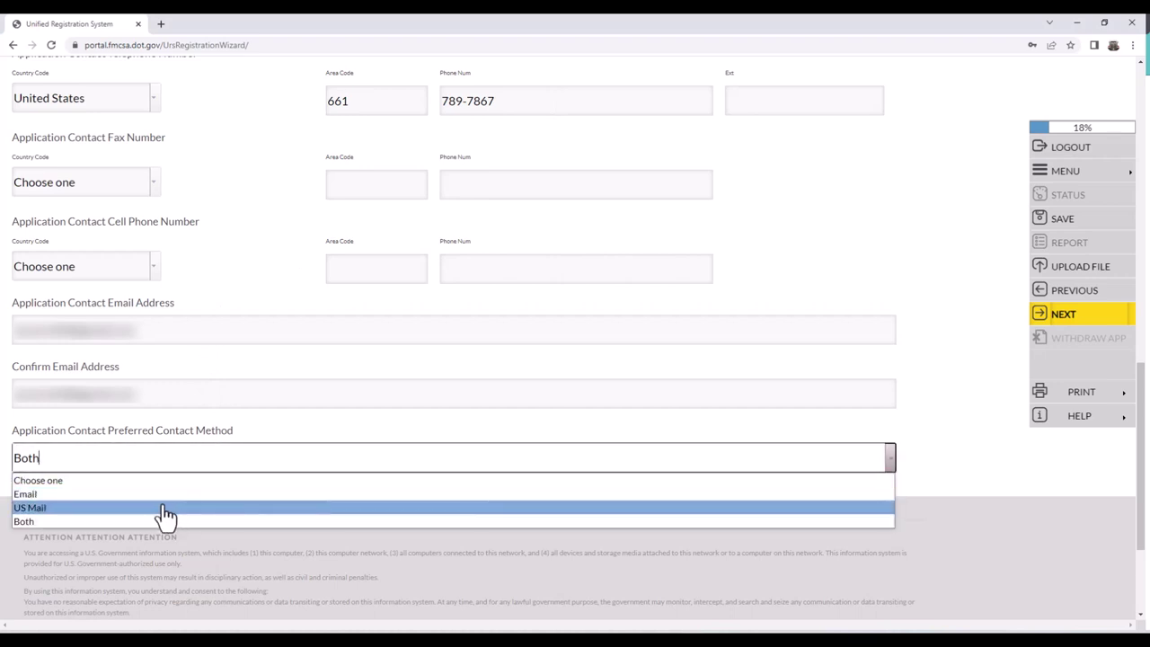
click(470, 523)
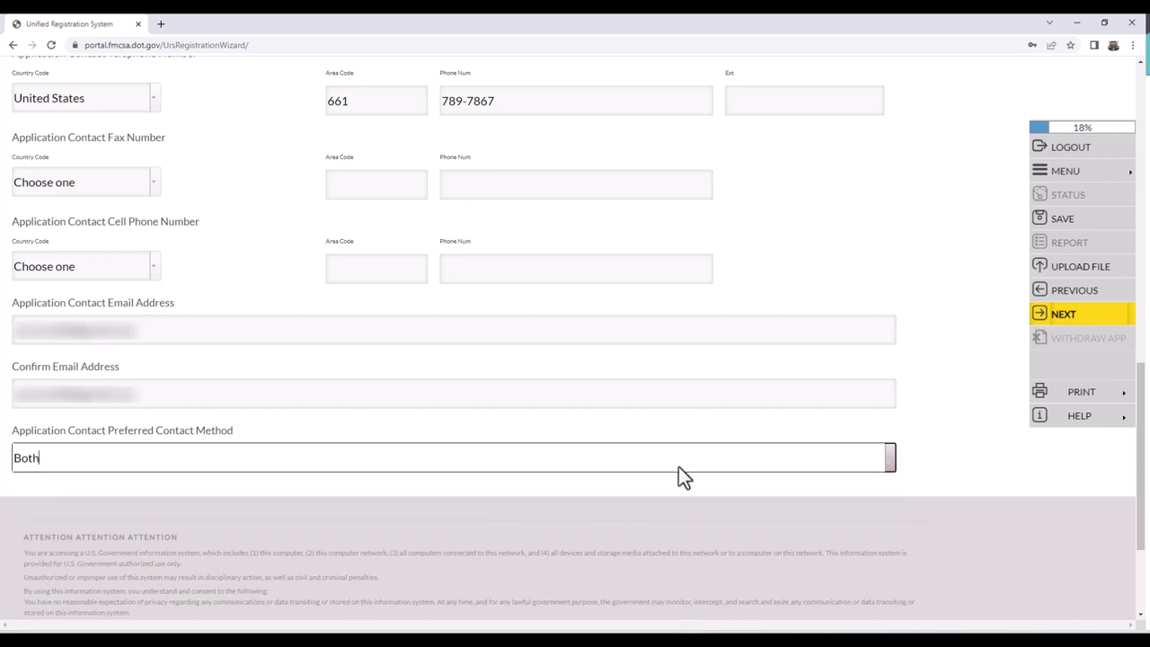
click(925, 431)
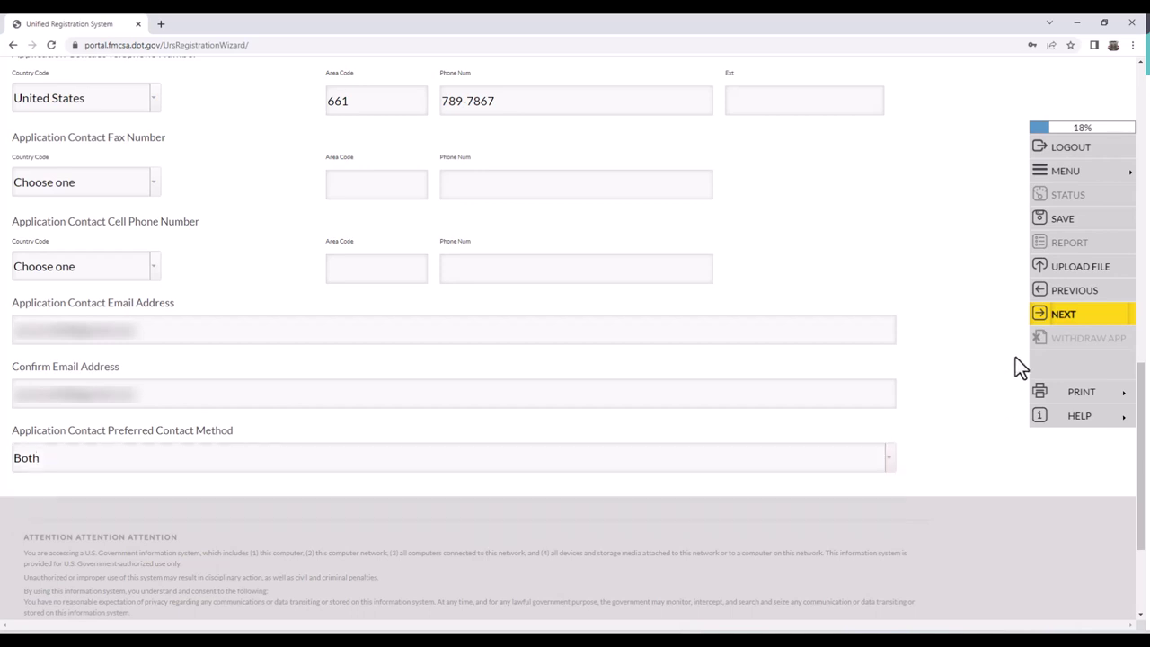
- Save the contact, start Business Description, and answer No to the Dun and Bradstreet question
click(1081, 326)
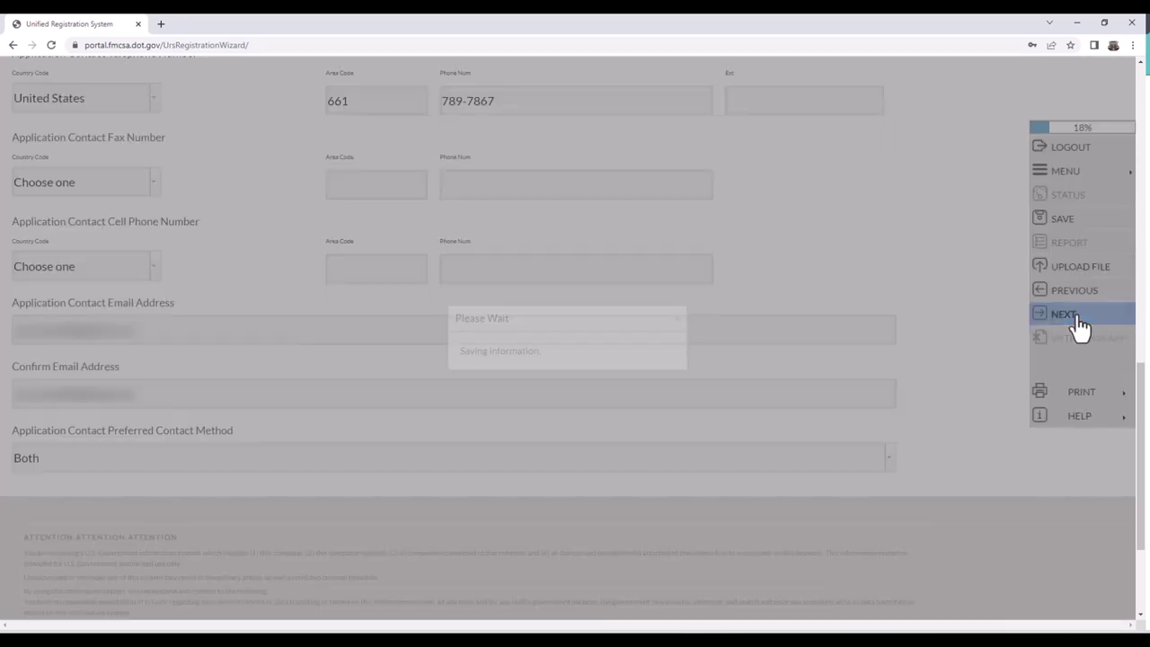
click(566, 361)
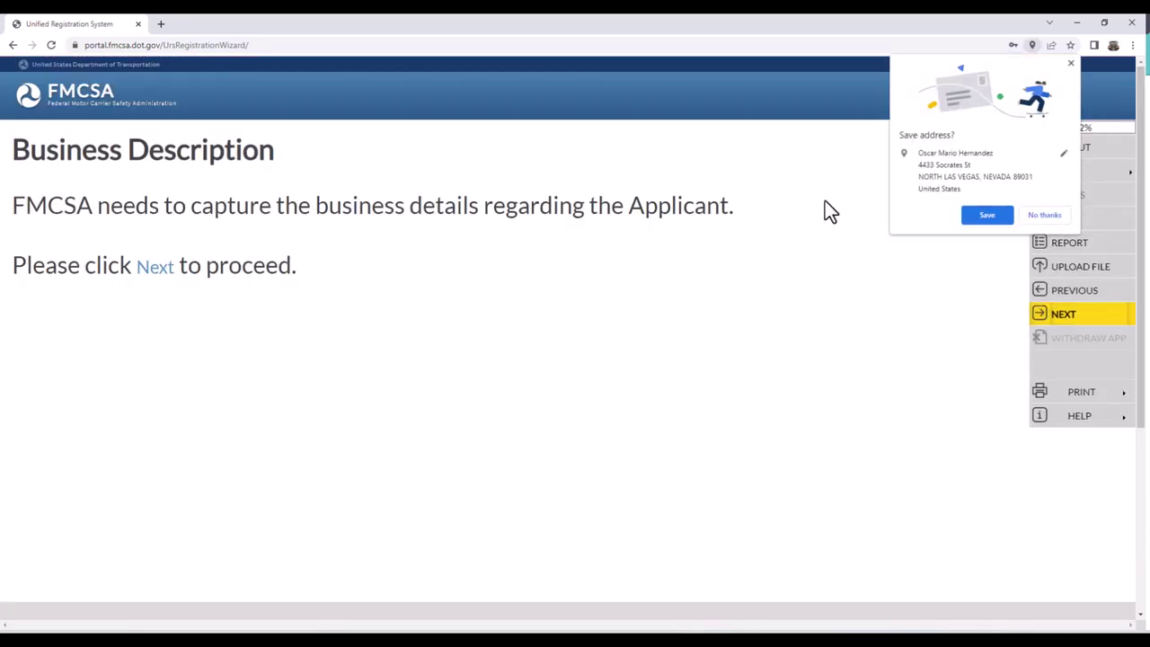
click(1071, 64)
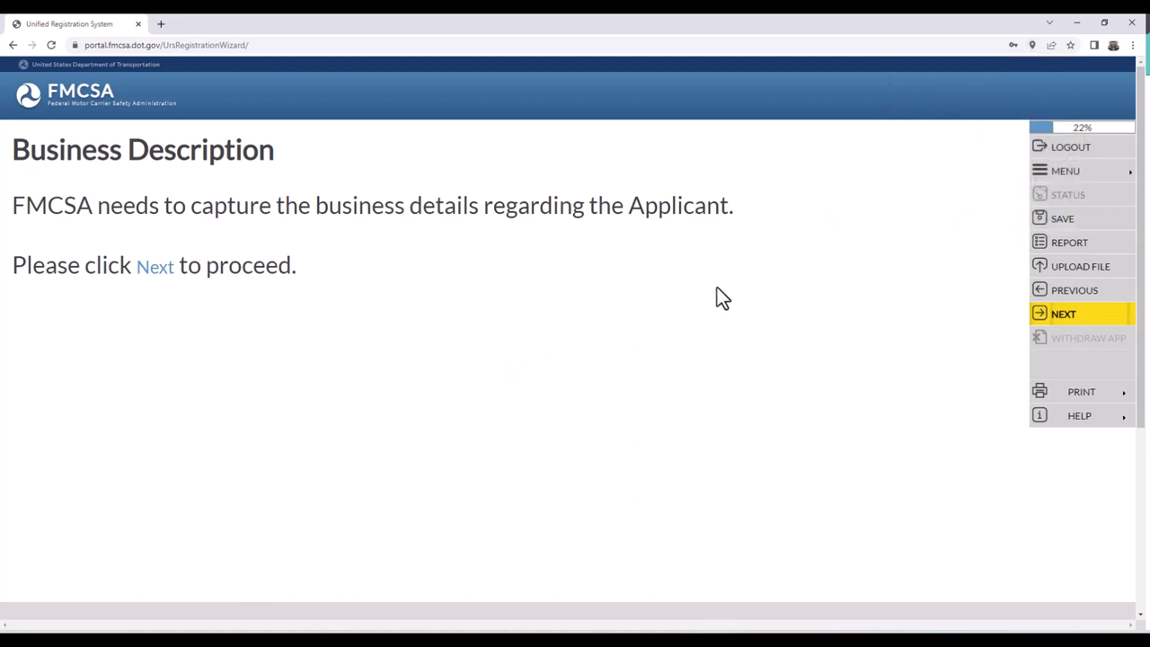
click(1057, 317)
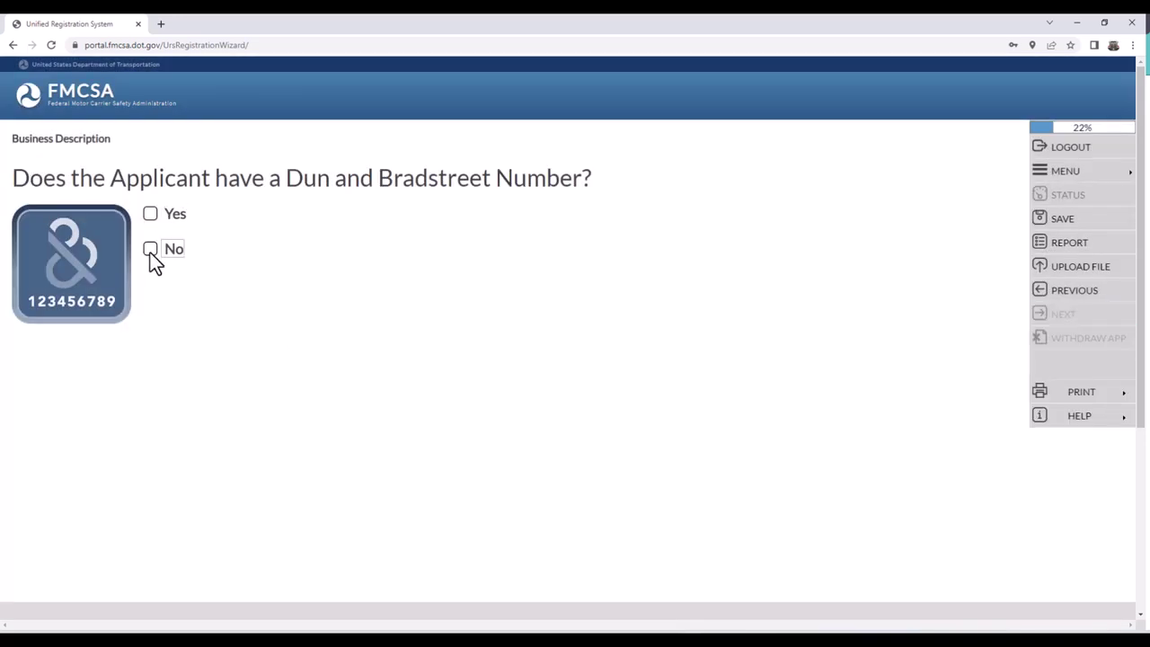
click(150, 252)
- Enter 'Oscar Trucking Company LLC' as the legal business name and save it
click(1053, 317)
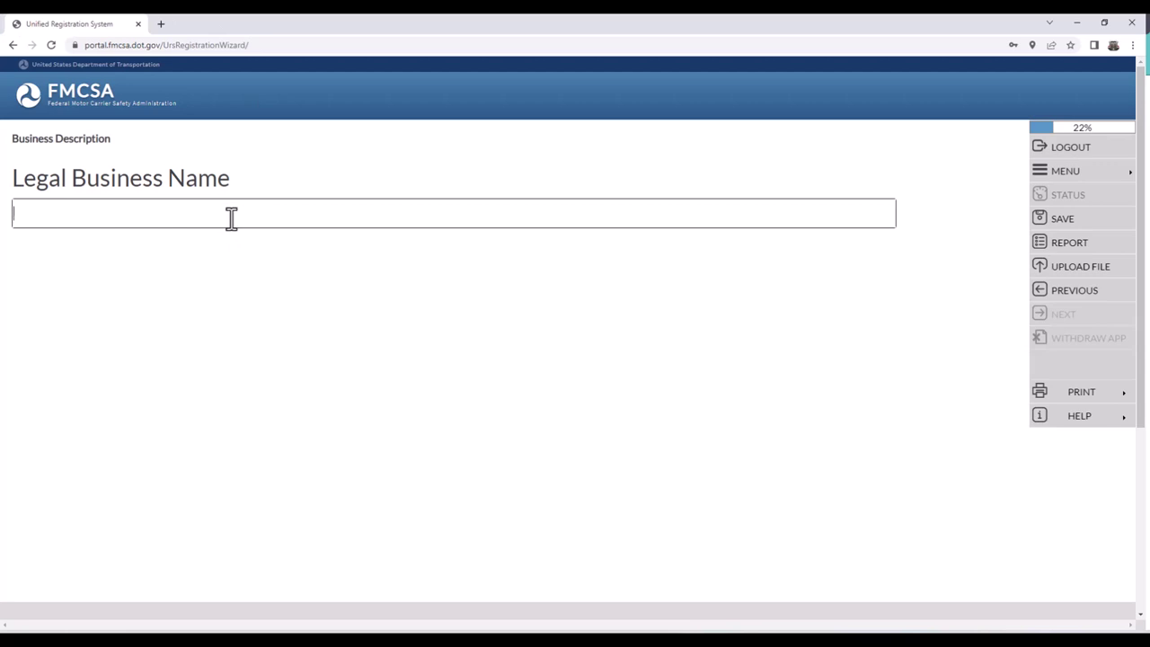
text(Oscar )
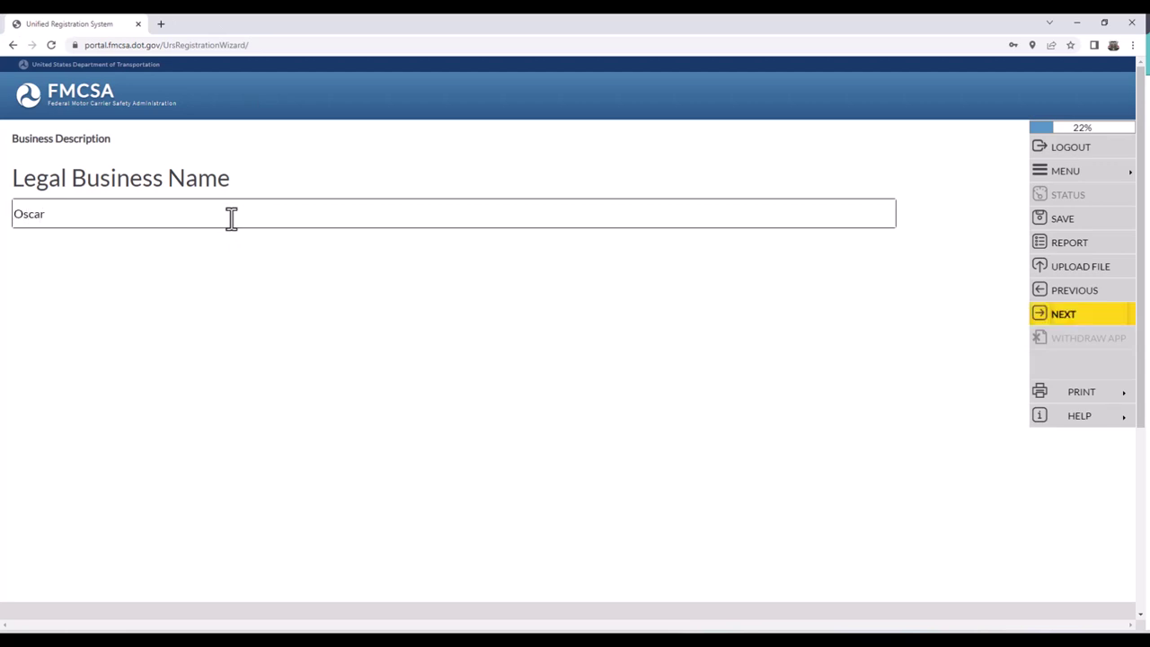
text(Trucking Company LLC)
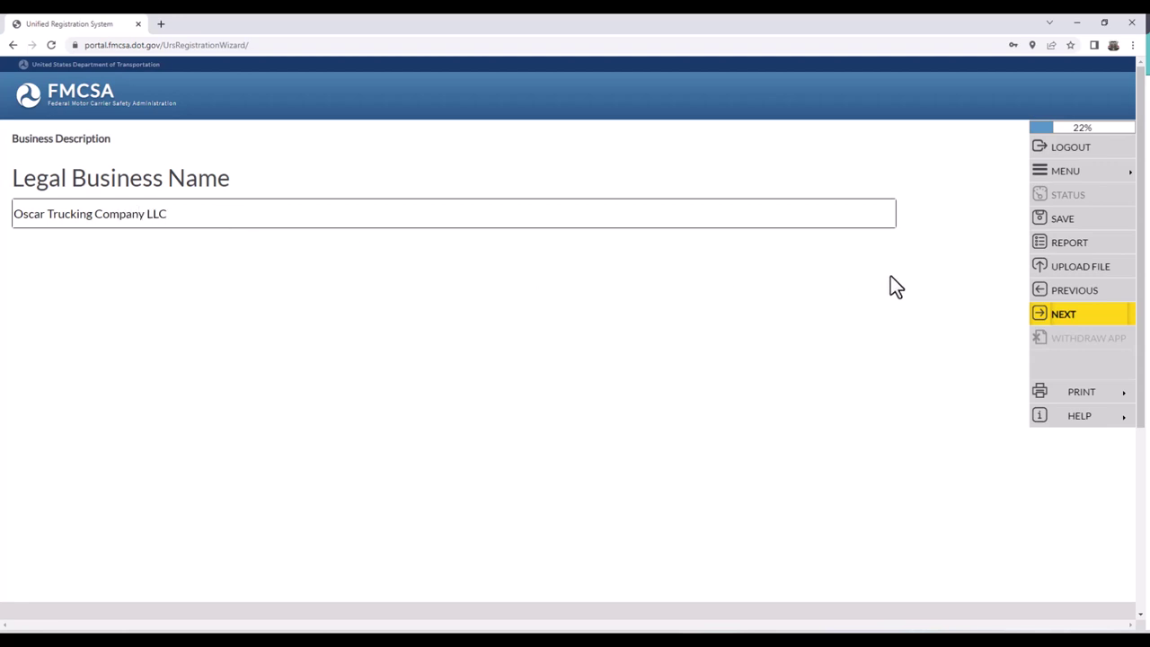
click(1059, 316)
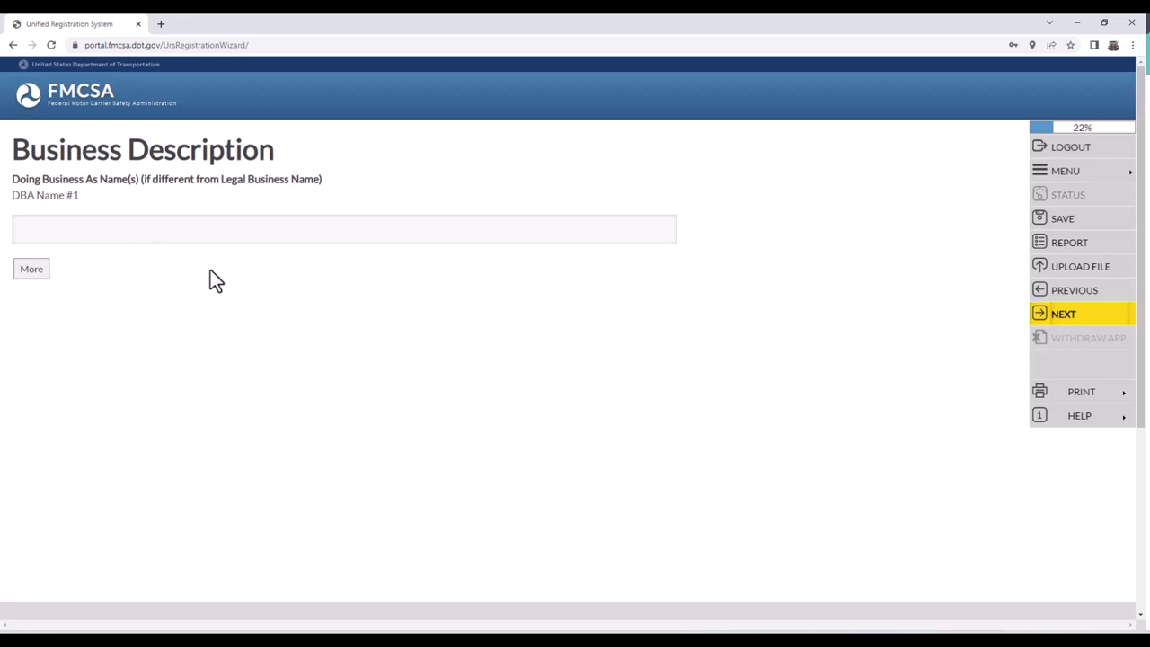
click(1053, 317)
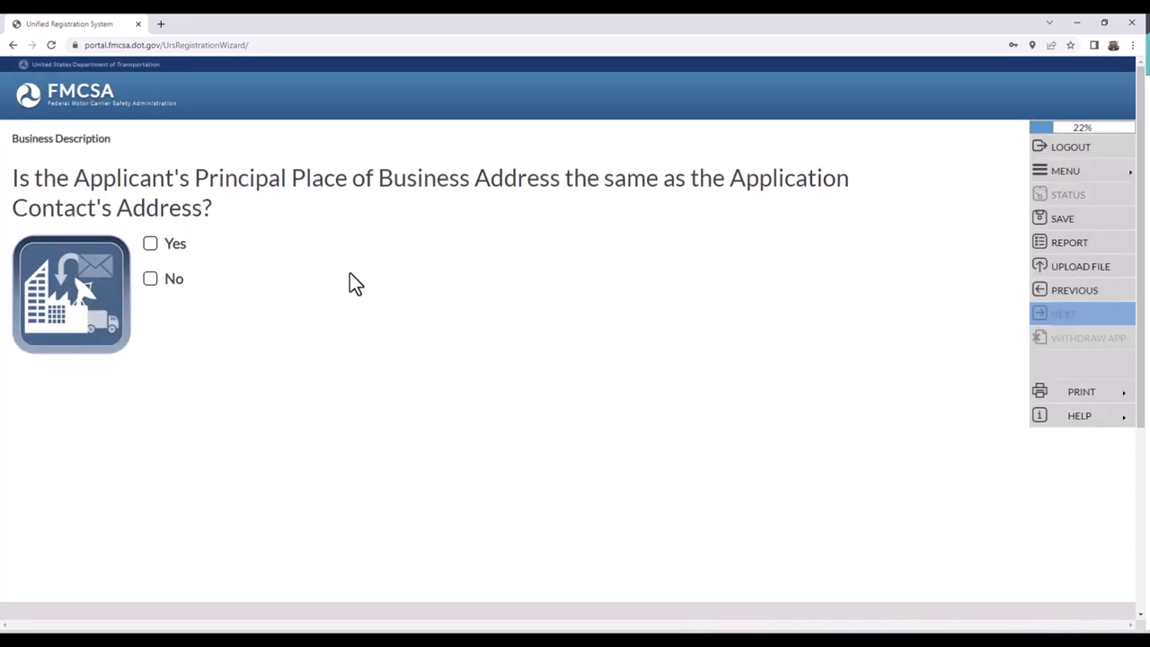
click(1056, 290)
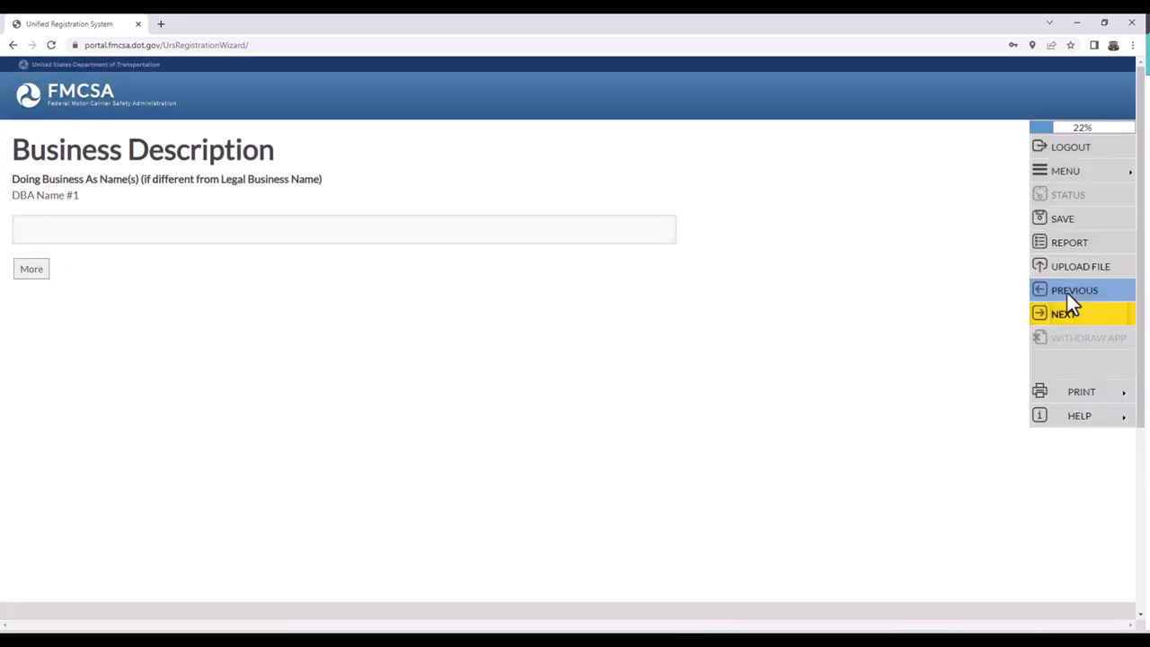
click(1068, 291)
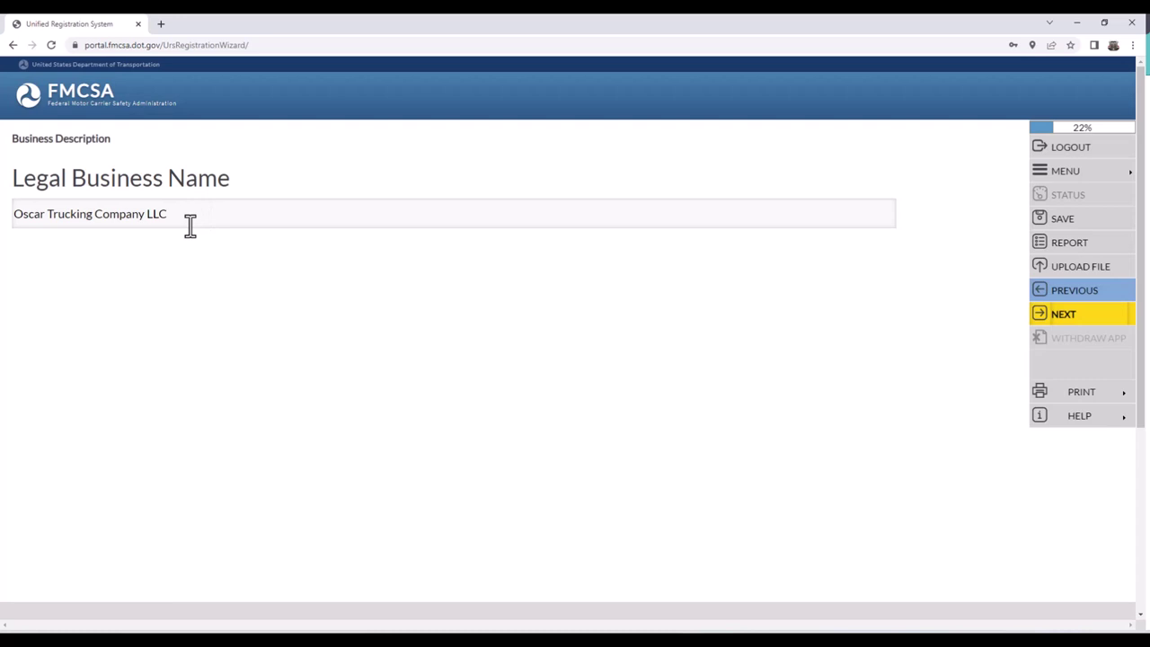
click(191, 224)
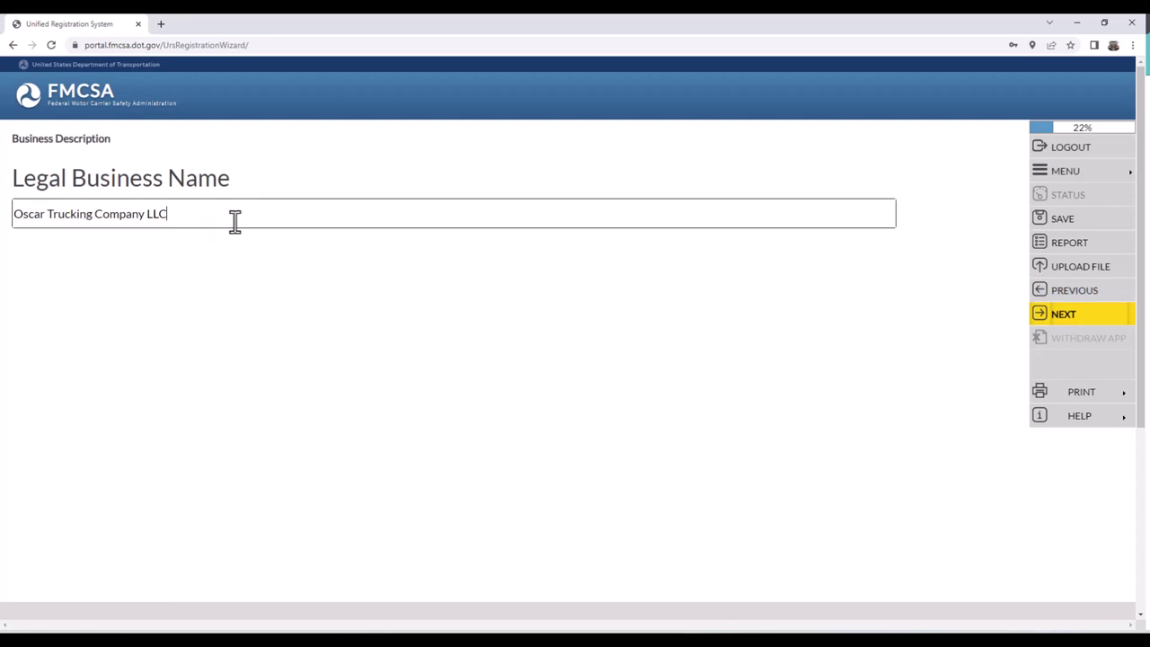
drag(234, 224, 39, 211)
click(199, 218)
drag(368, 216, 16, 213)
click(578, 213)
click(1060, 316)
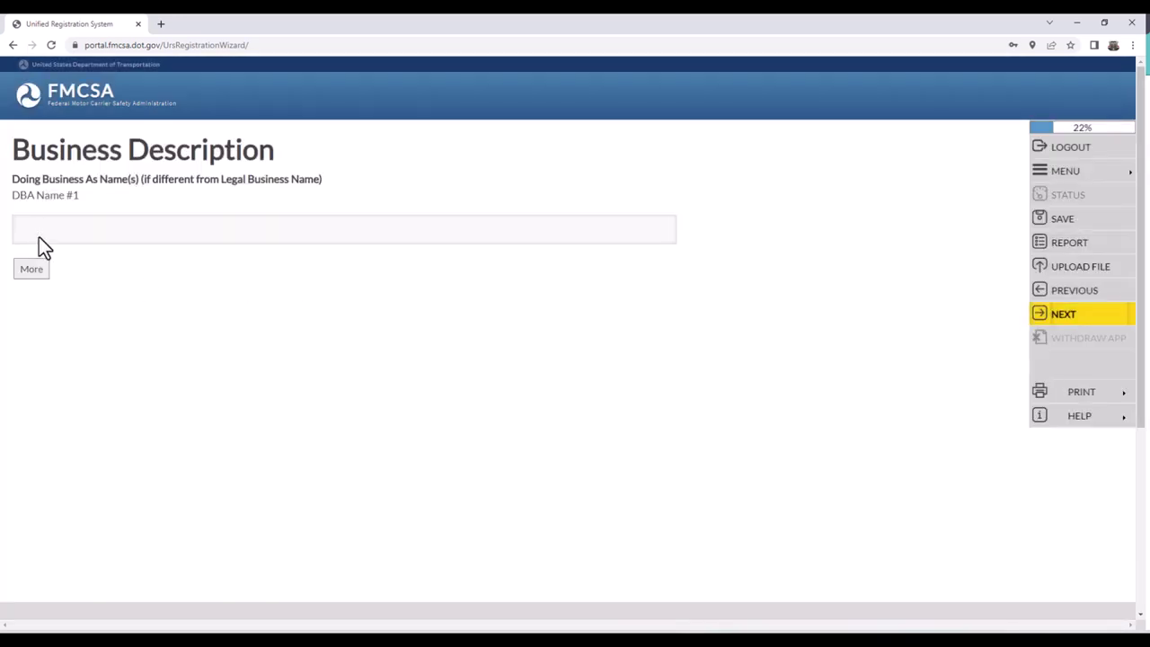
click(162, 227)
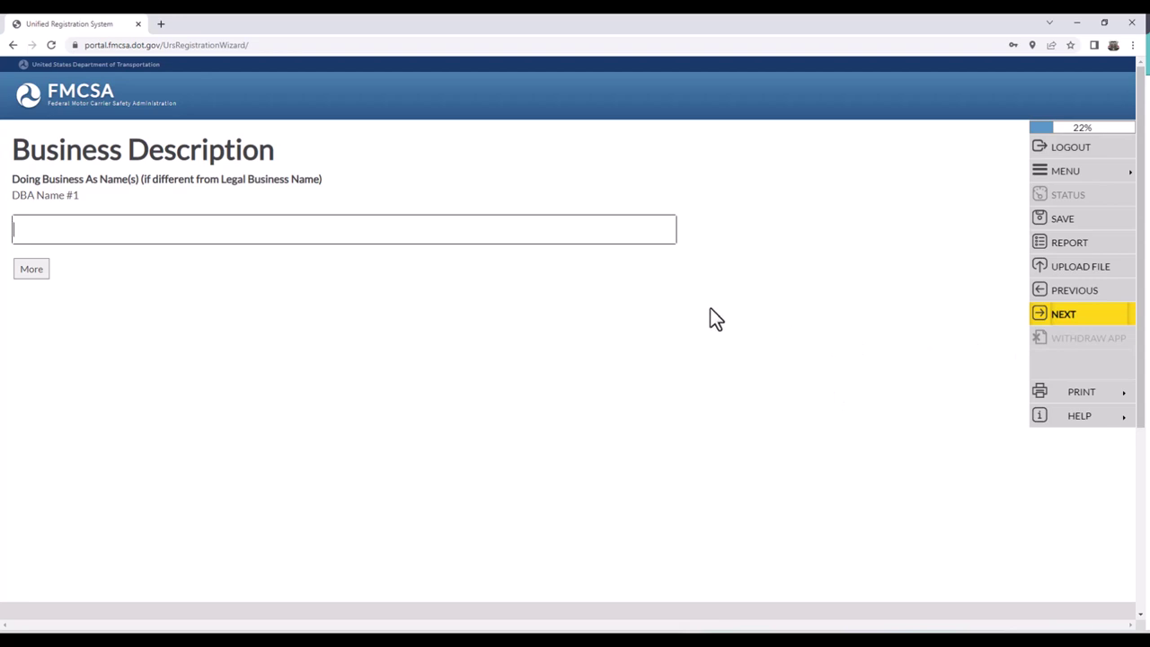
- Leave the DBA name blank and answer Yes that business and contact addresses match
click(1057, 311)
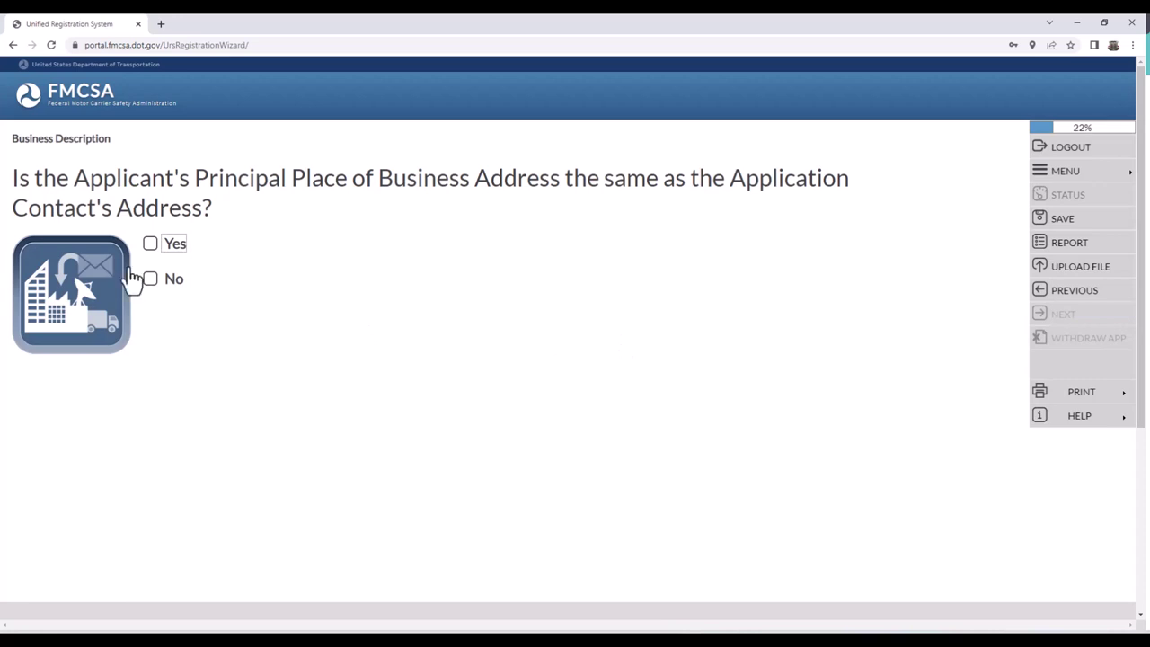
click(151, 244)
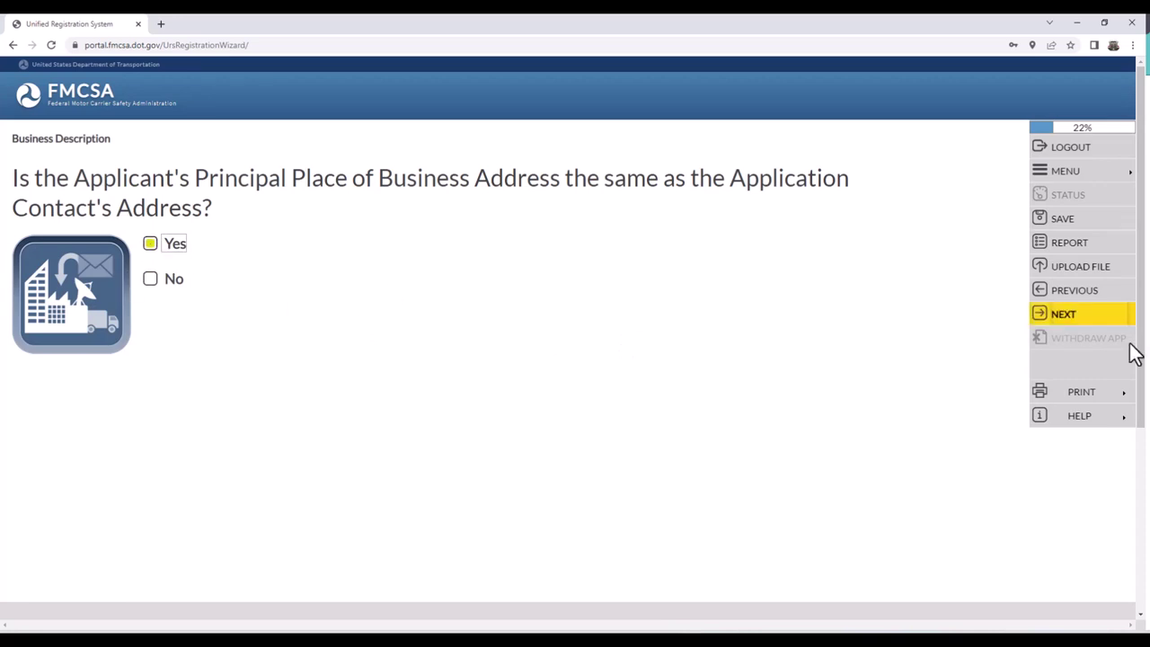
click(1075, 315)
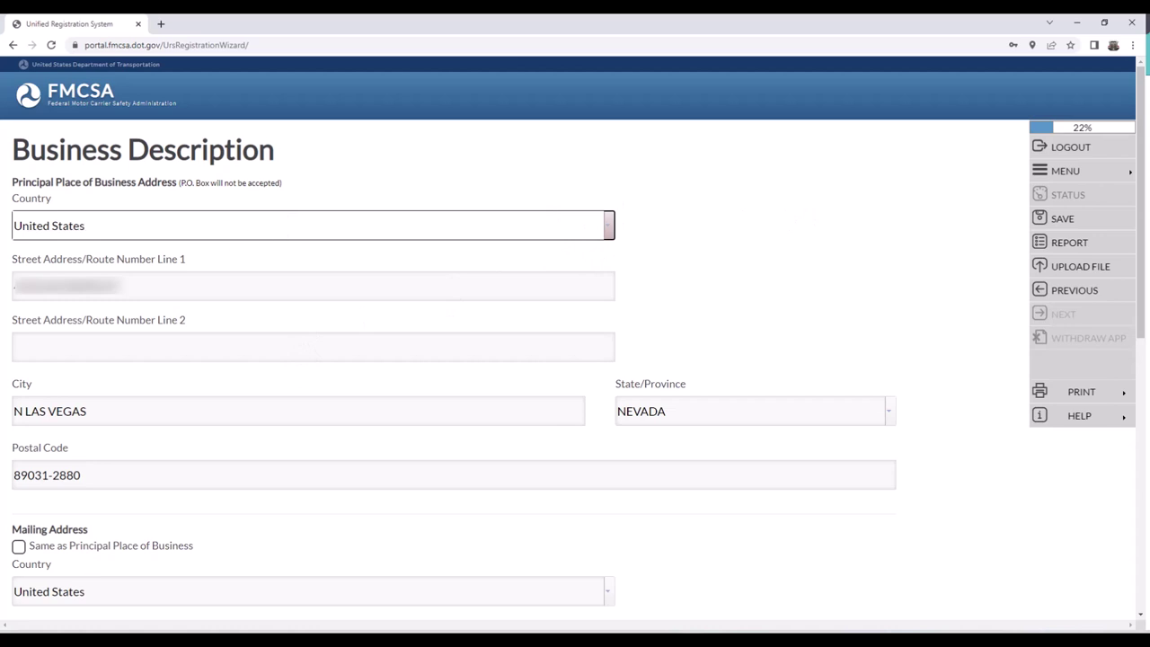
- Make the mailing address the same as the principal place of business and save
scroll(575, 359, down, 5)
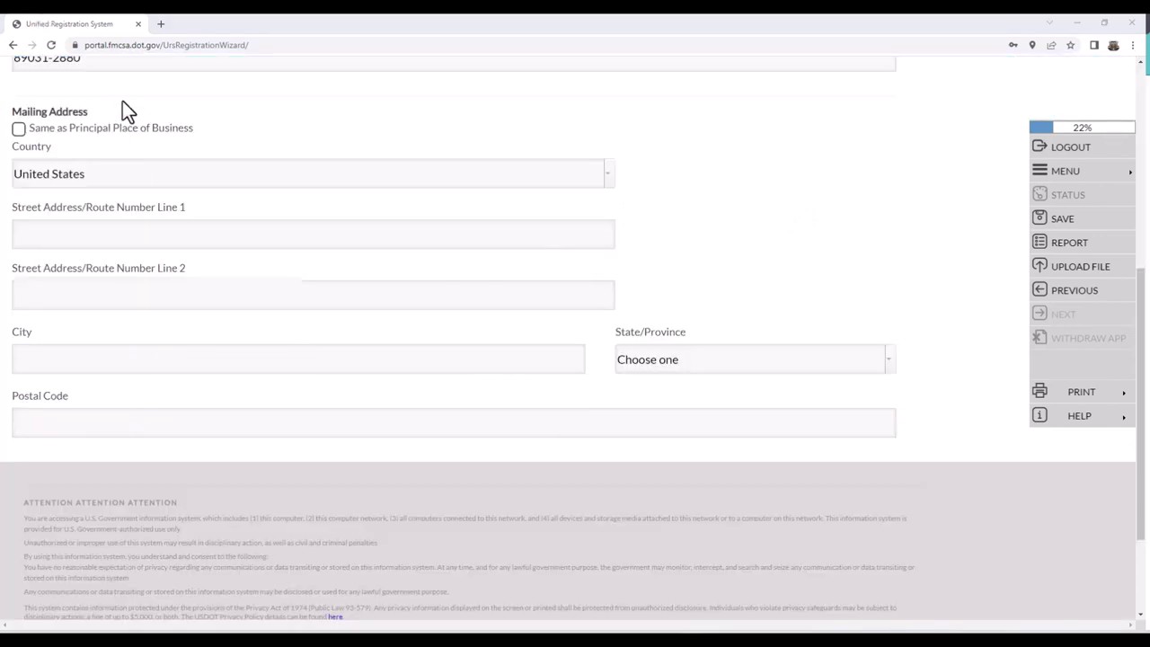
click(18, 129)
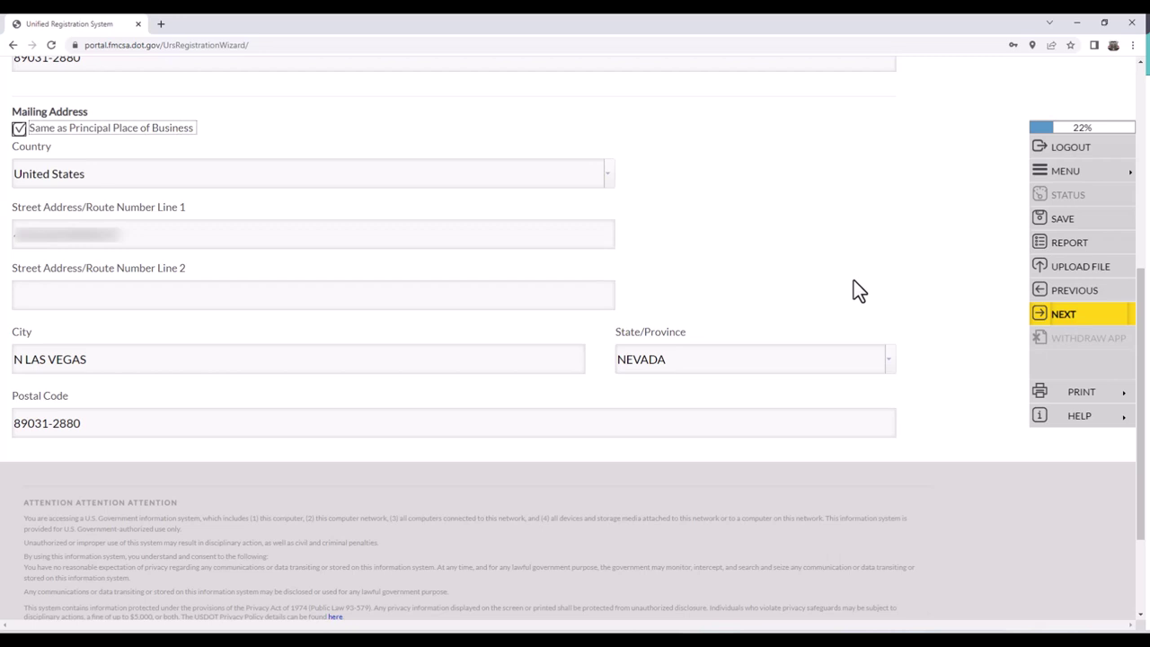
click(1072, 317)
click(567, 364)
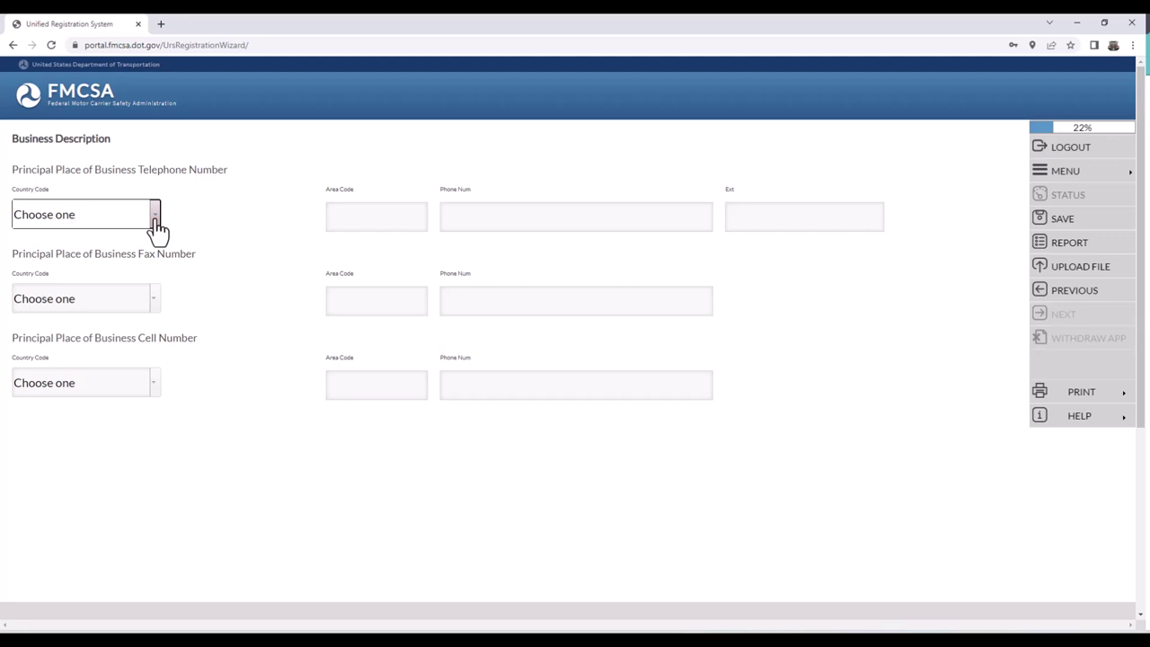
- Enter the business telephone number with United States country code and save it
click(155, 216)
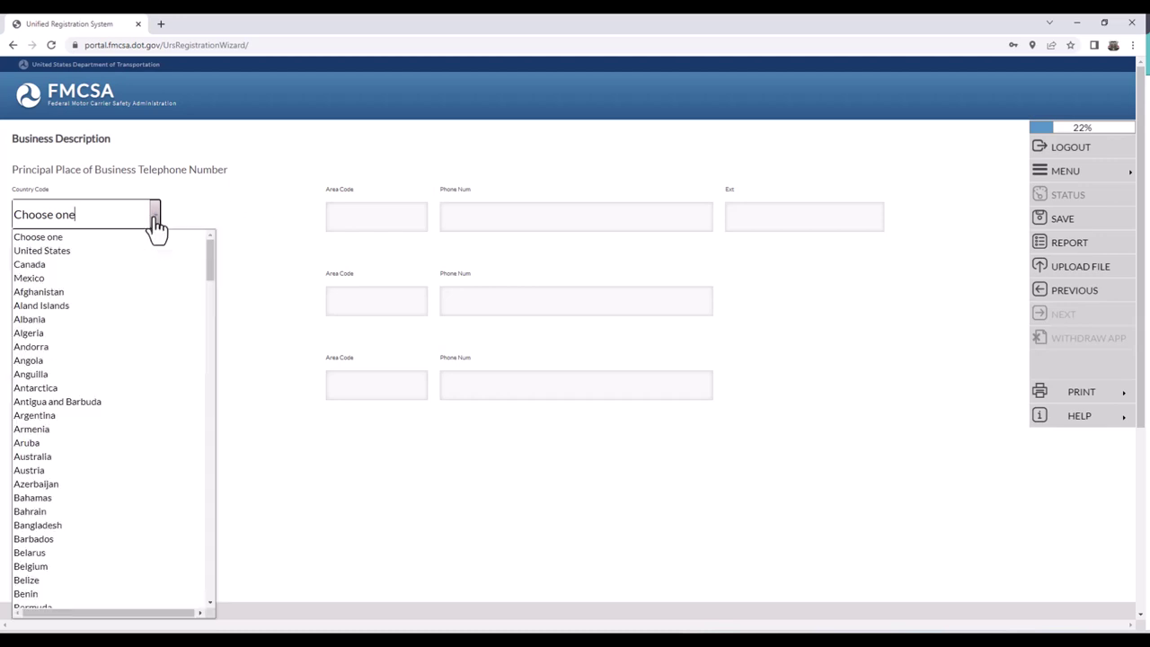
click(108, 252)
click(359, 221)
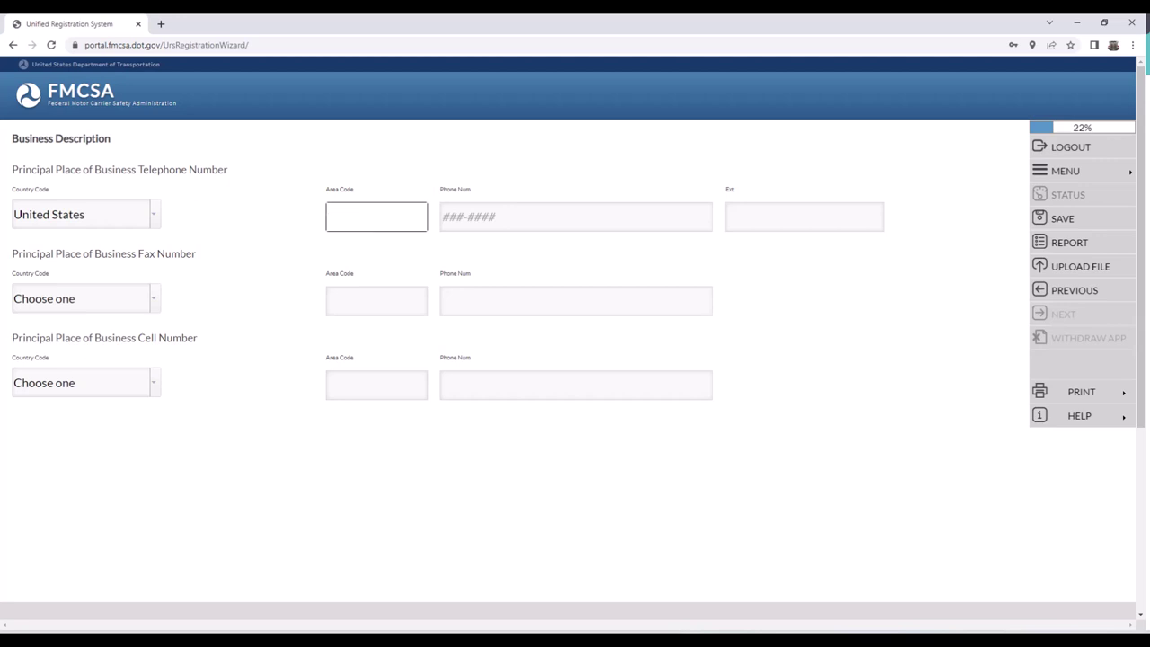
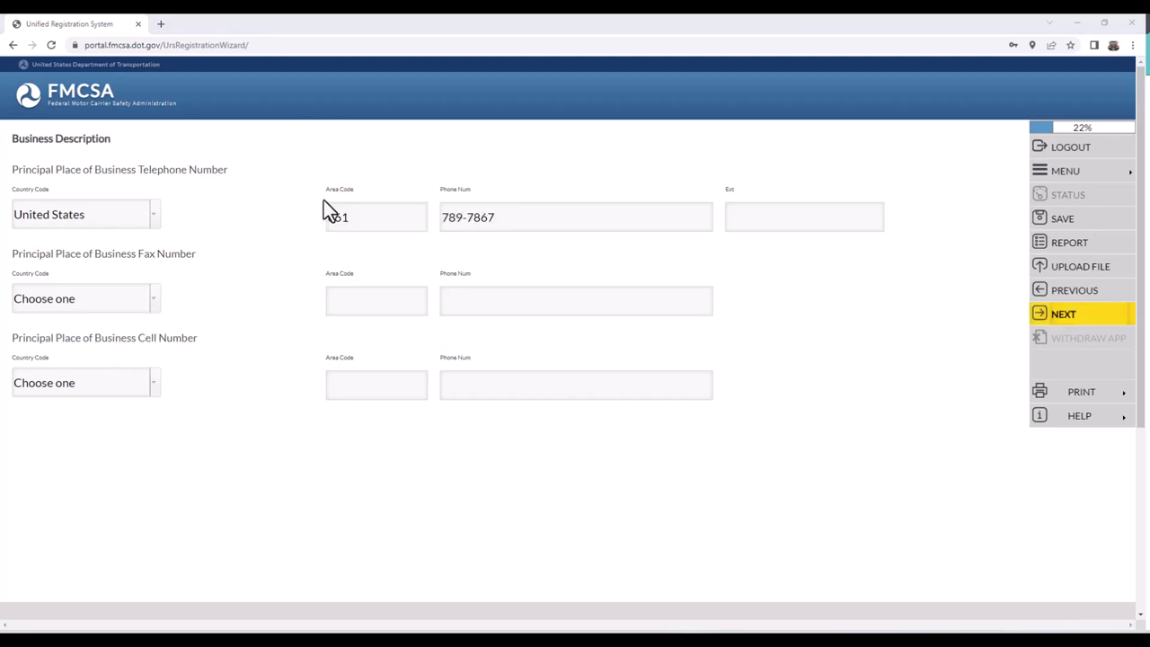
click(1095, 325)
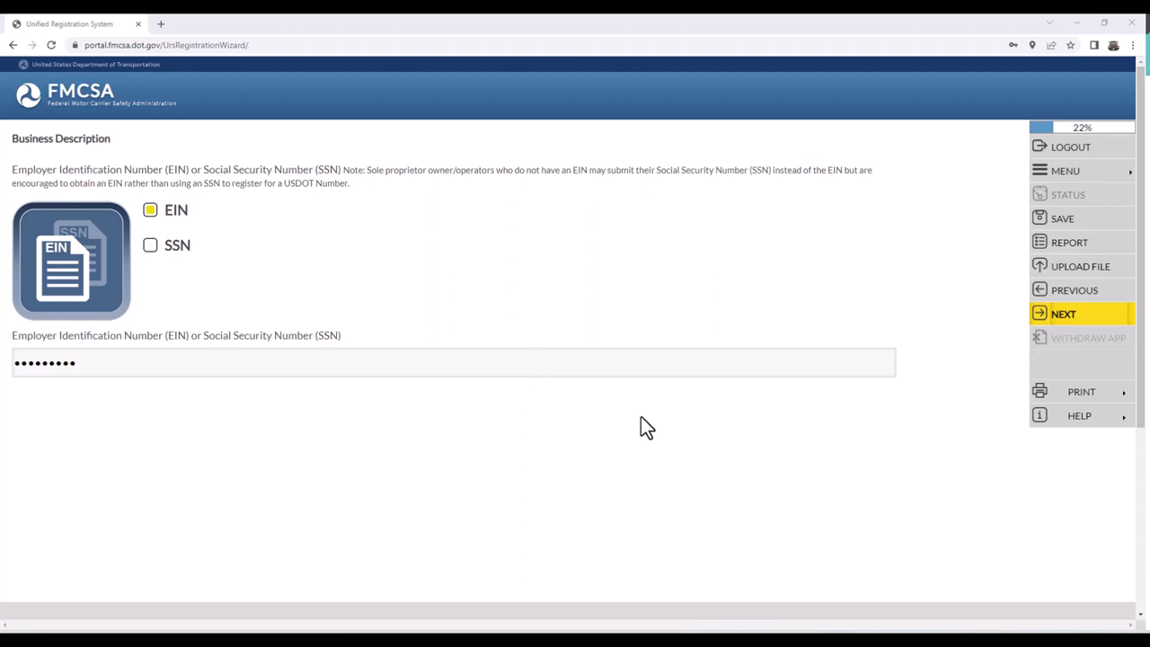
- Save the EIN and answer No to the Unit of Government question
click(1044, 325)
click(1044, 325)
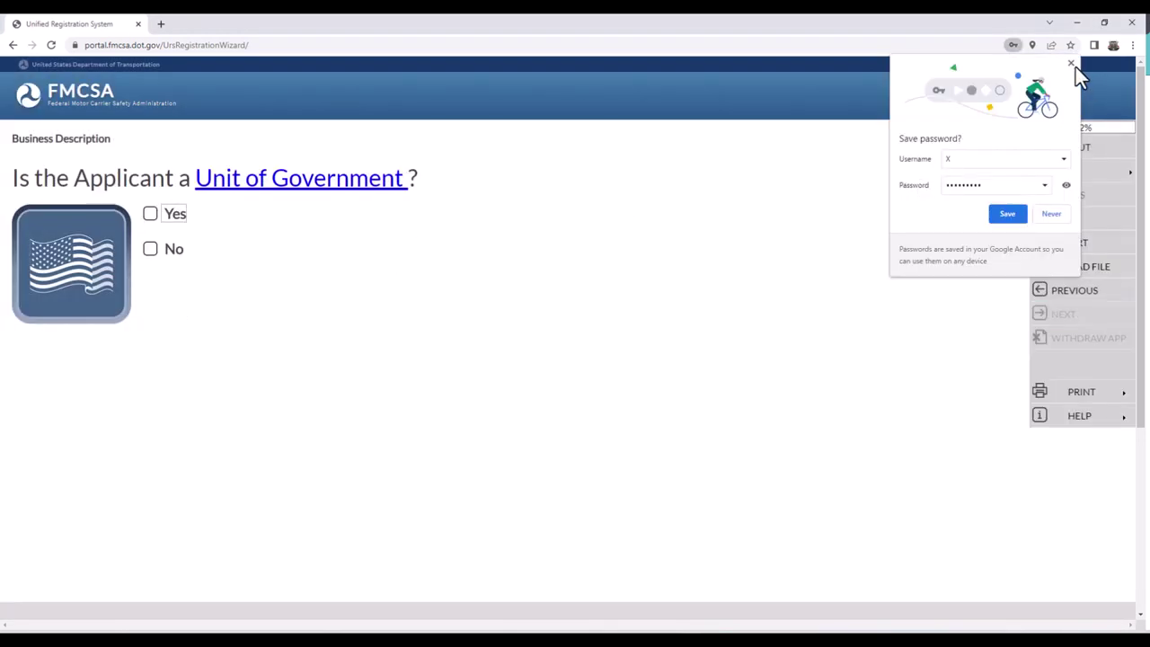
click(1071, 64)
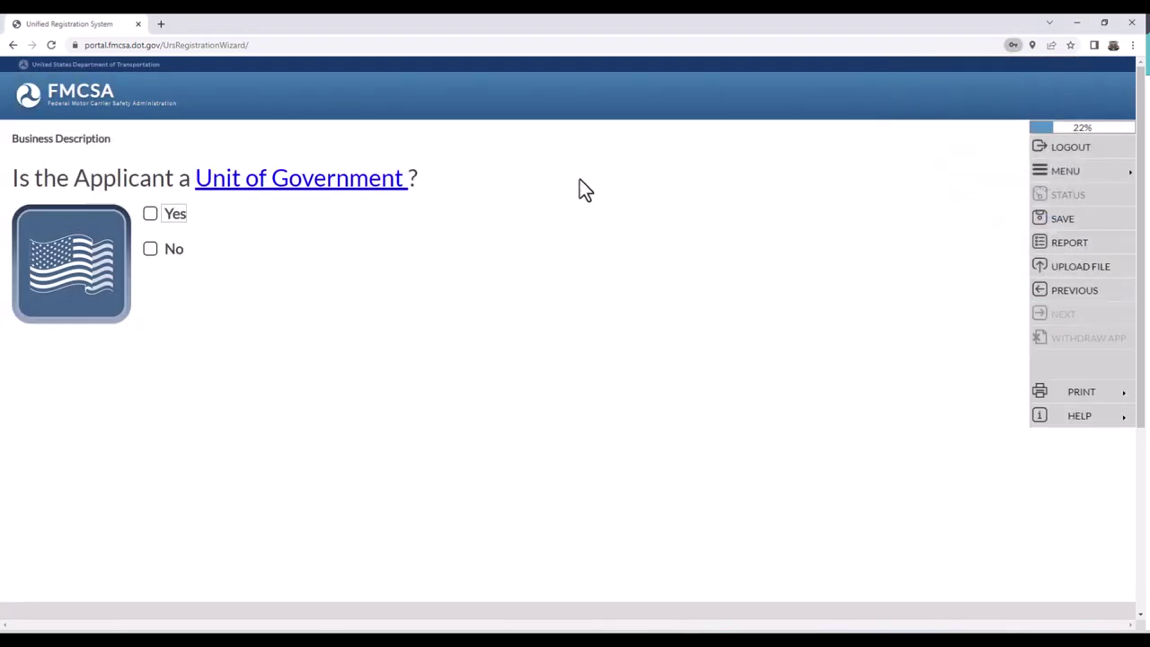
click(153, 254)
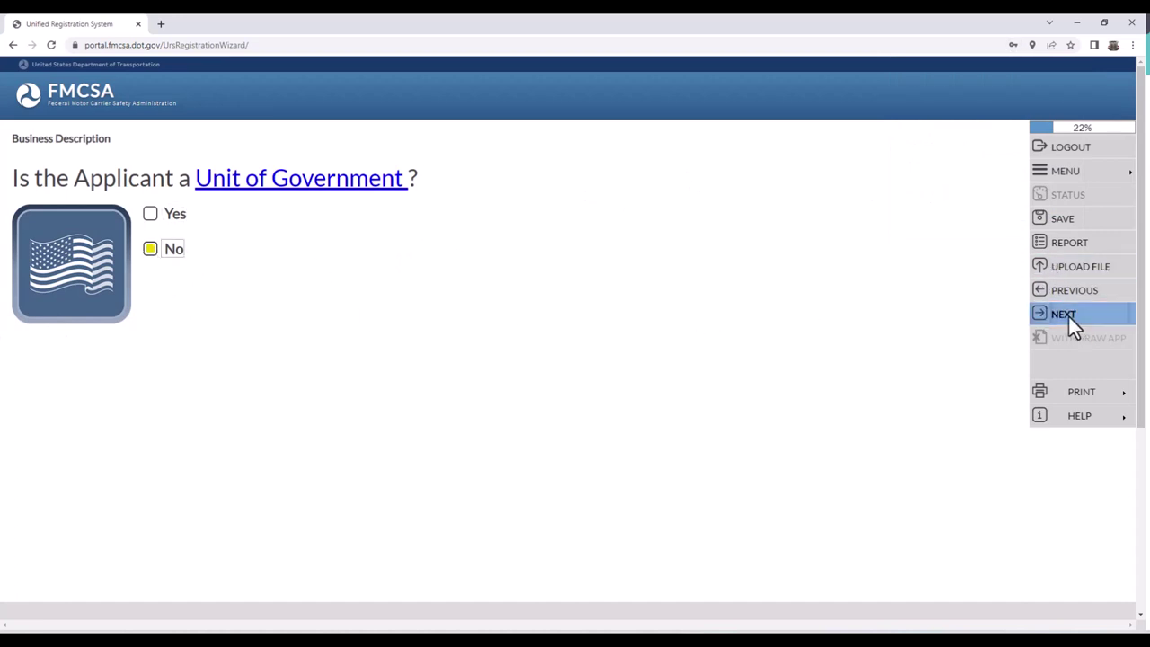
click(1070, 317)
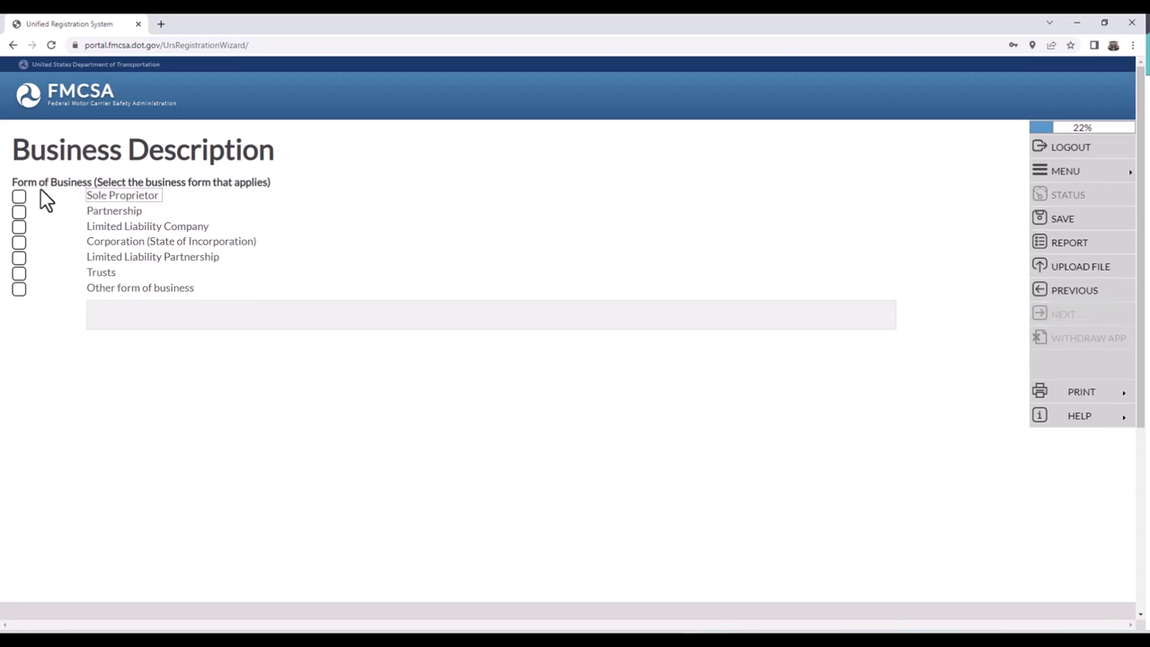
- Record the business form as a Limited Liability Company organized in NEVADA
click(19, 227)
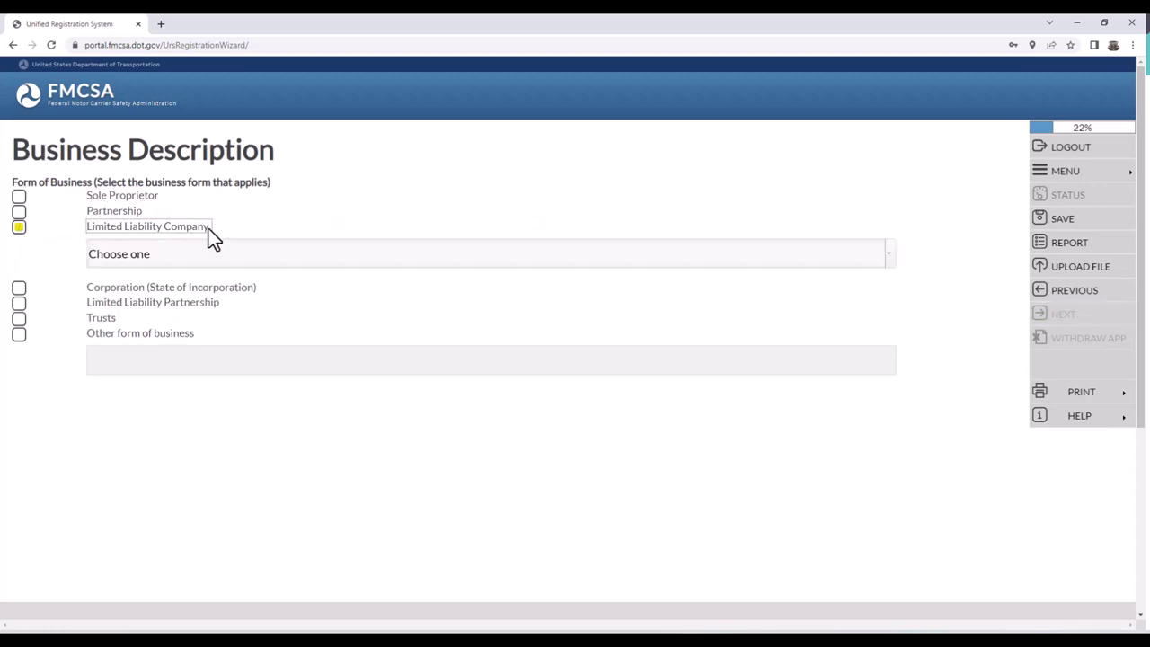
click(892, 258)
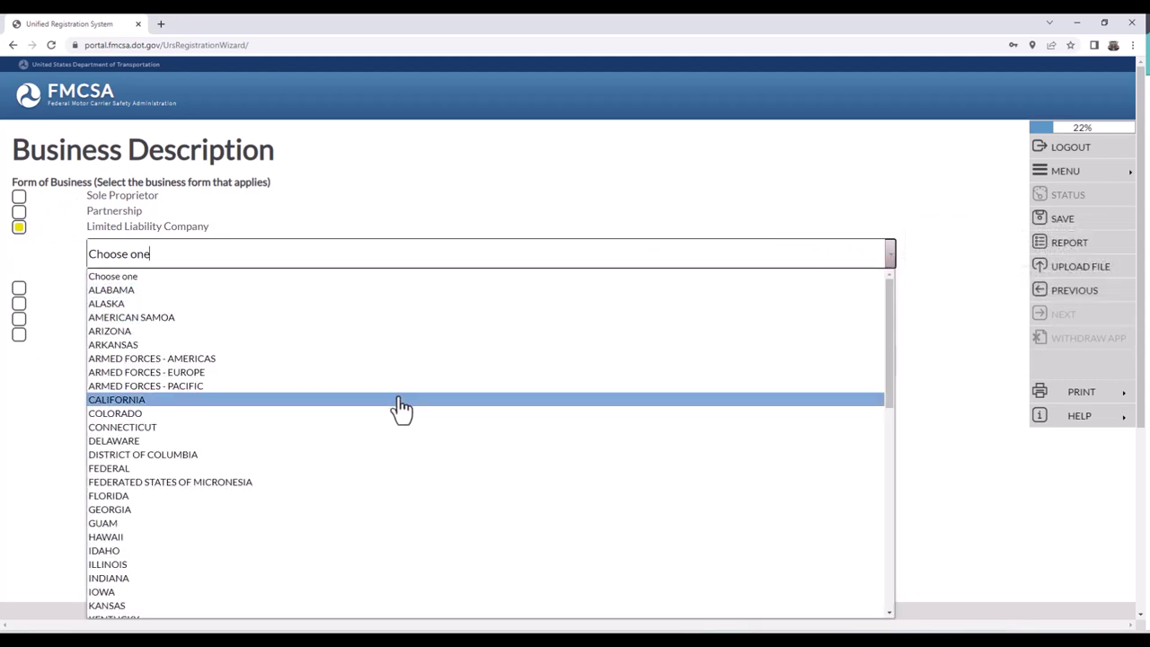
text(n)
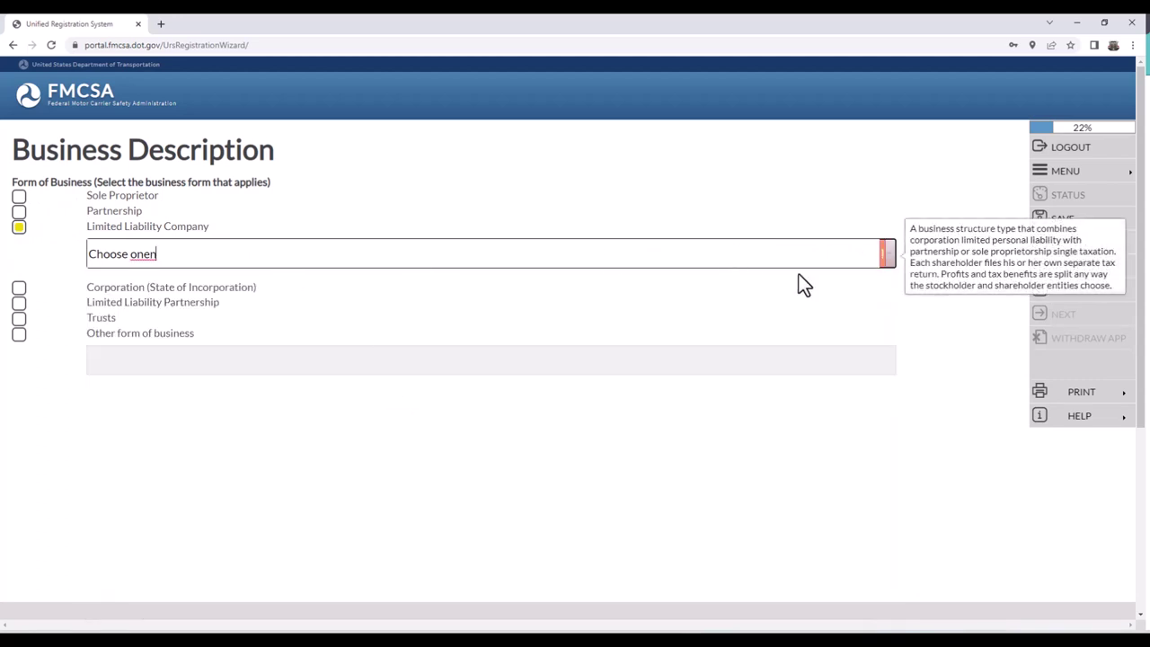
click(891, 260)
scroll(255, 442, down, 3)
scroll(255, 442, down, 2)
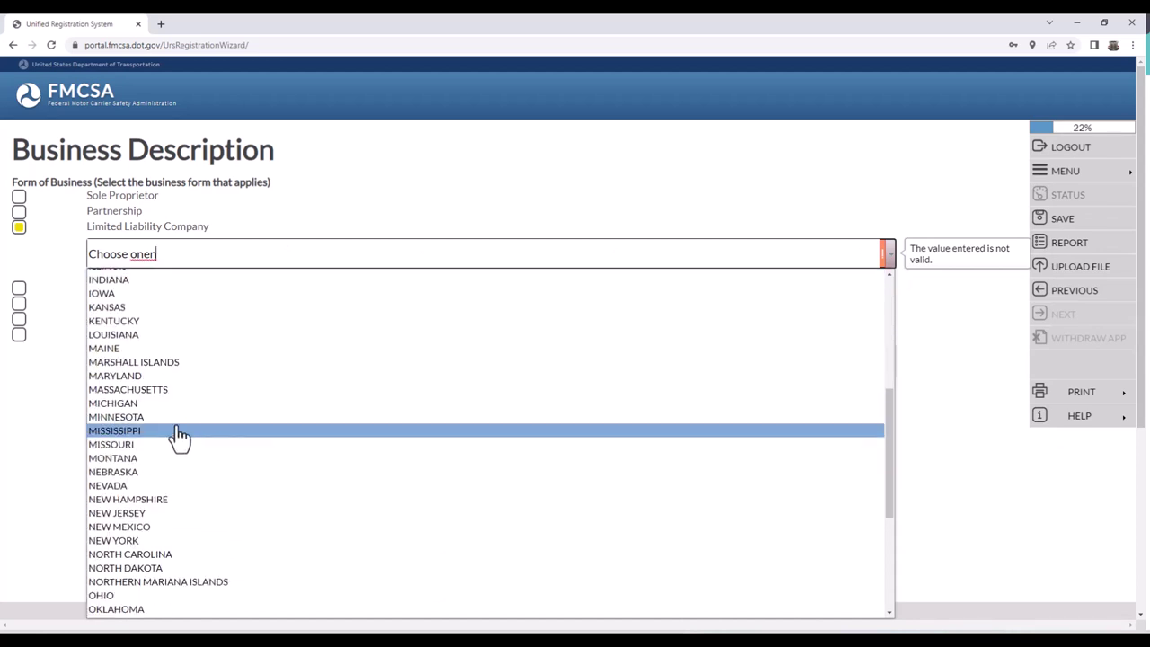
click(167, 488)
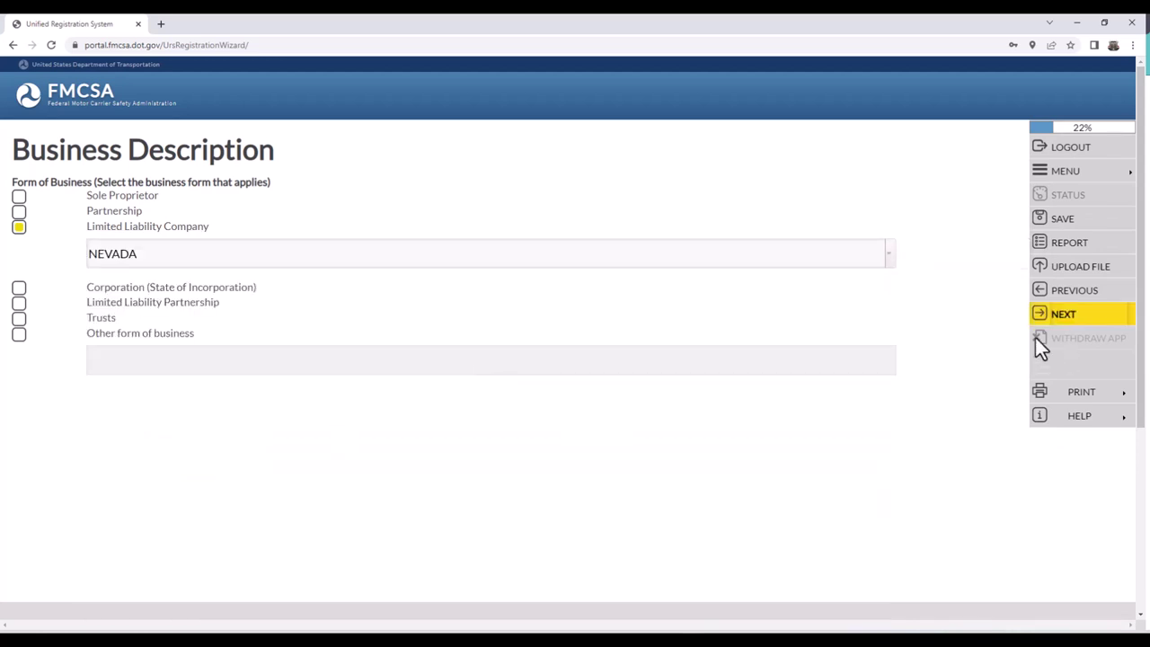
click(1056, 314)
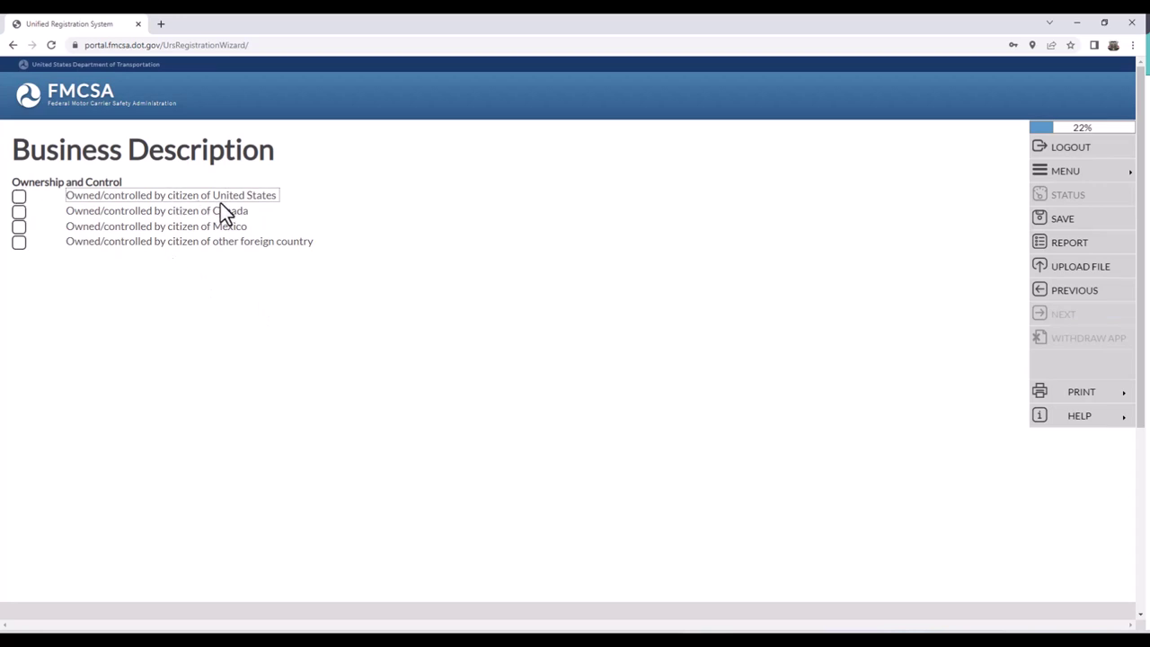
- Mark the business as owned and controlled by a United States citizen and continue
click(18, 198)
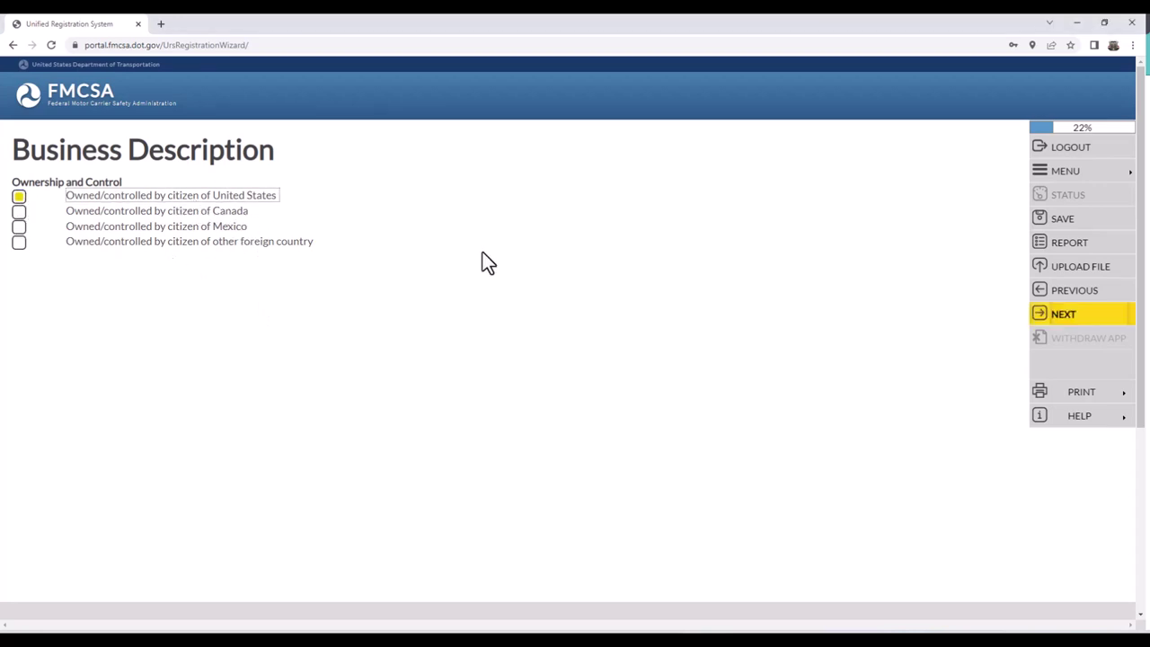
click(1086, 320)
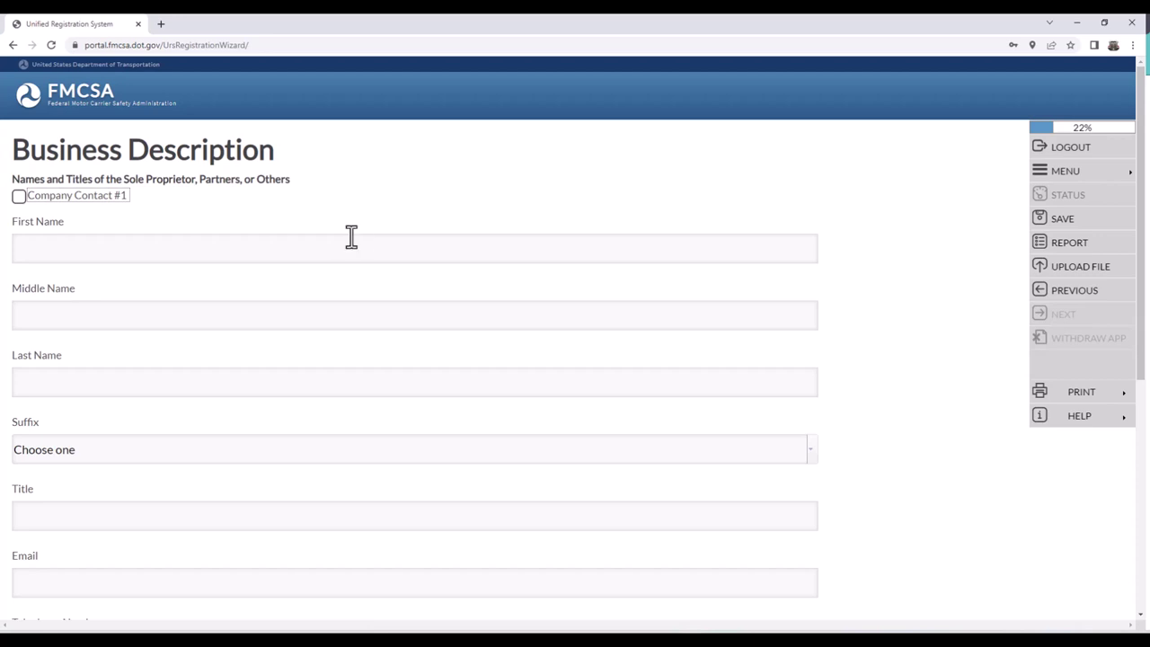
- Fill in Company Contact #1 with the owner's name, title Owner, e-mail and US phone number
click(347, 242)
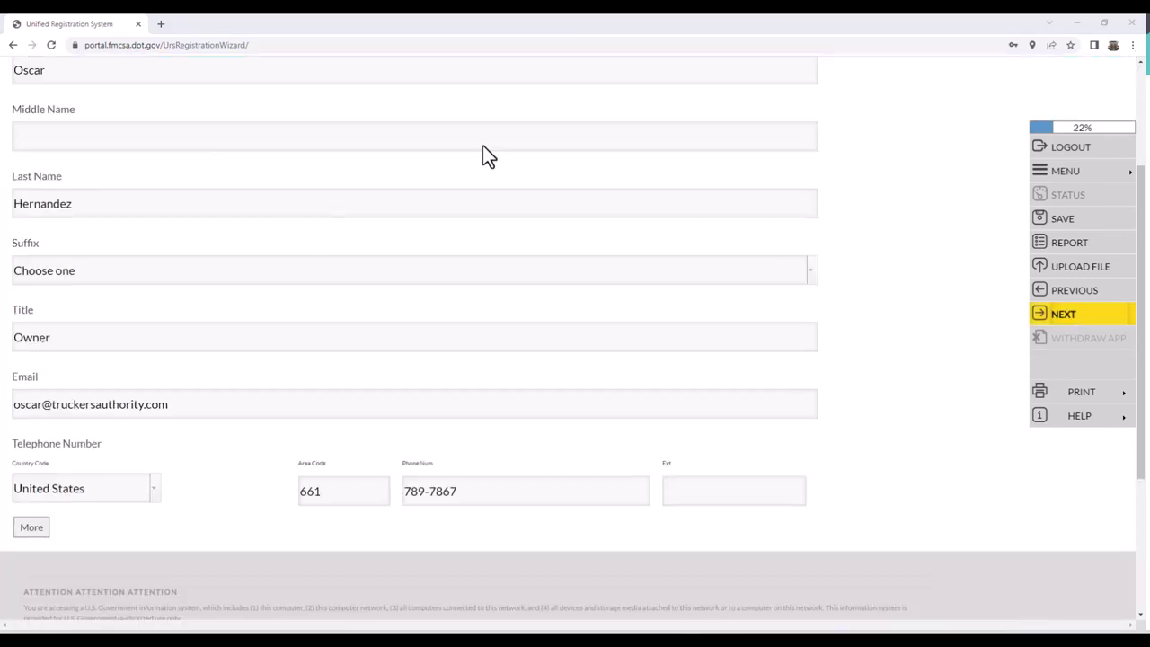
scroll(561, 301, up, 2)
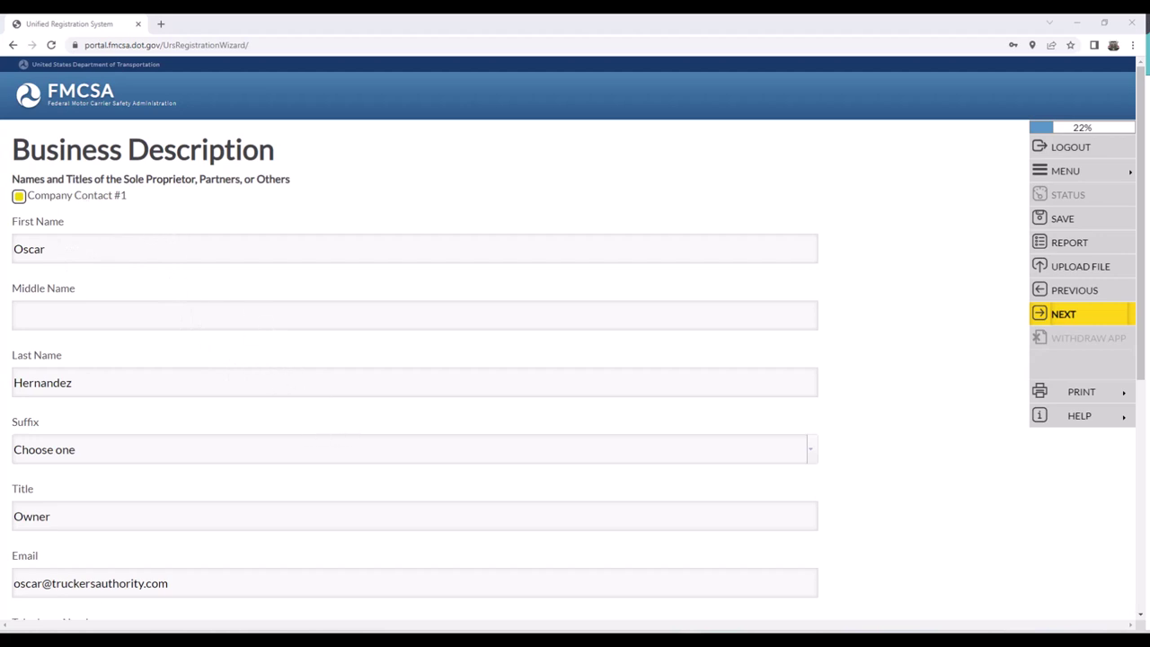
scroll(308, 319, down, 5)
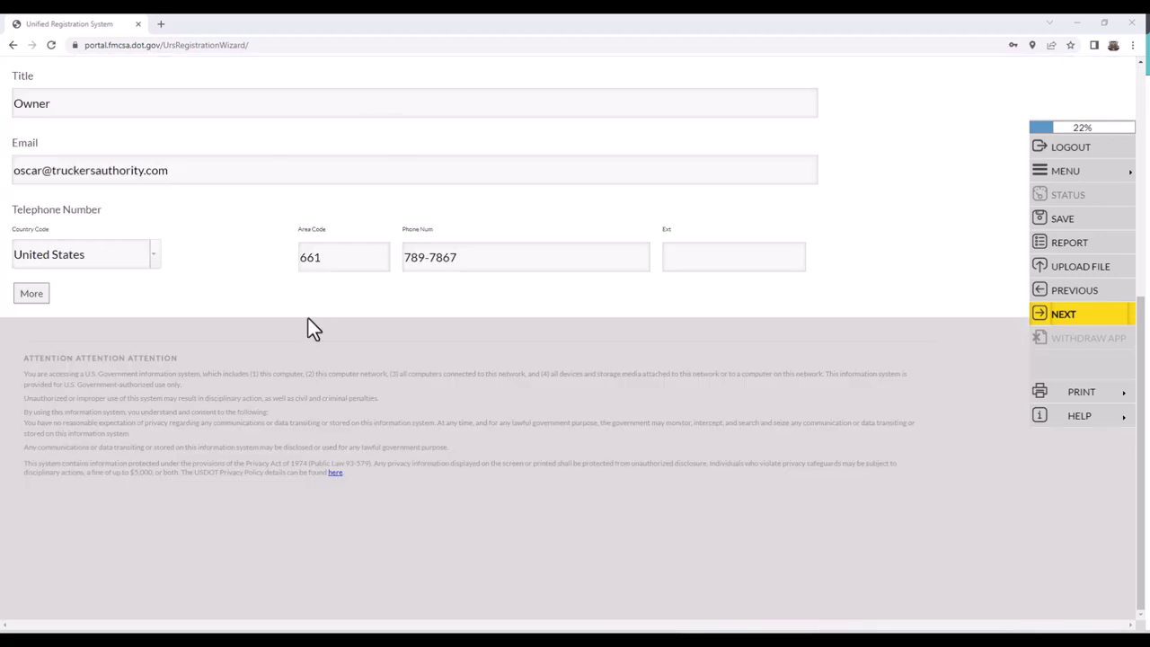
- Add Company Contact sections #2 and #3, then remove #3 and #2
click(36, 297)
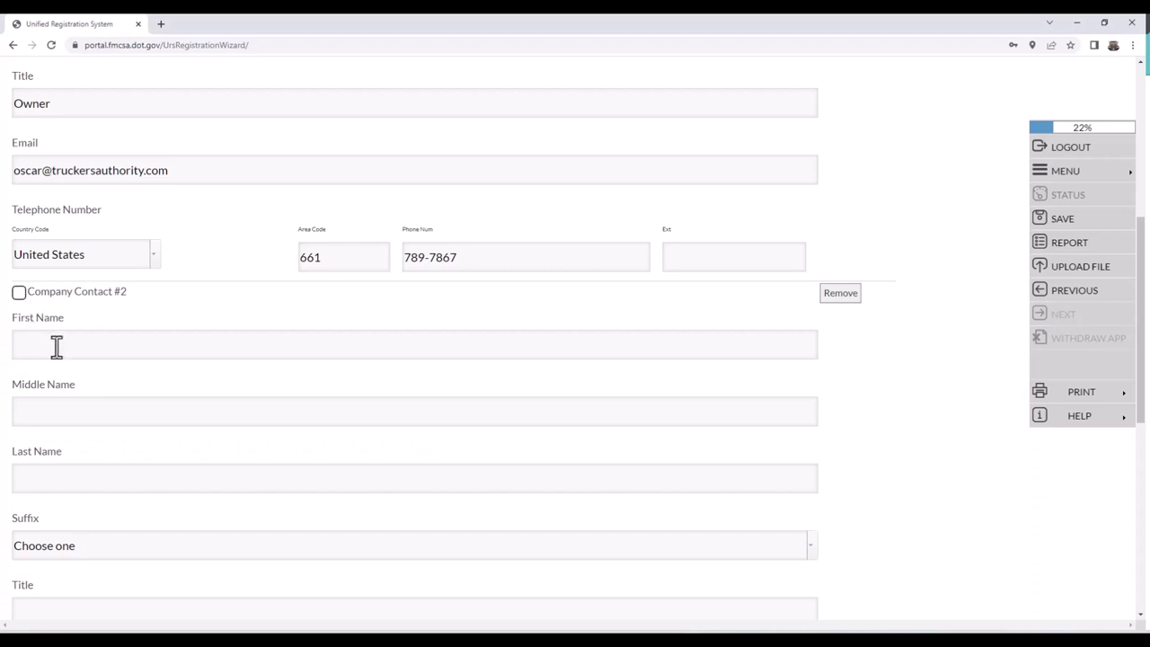
scroll(144, 425, down, 1)
scroll(184, 385, down, 5)
scroll(77, 441, up, 2)
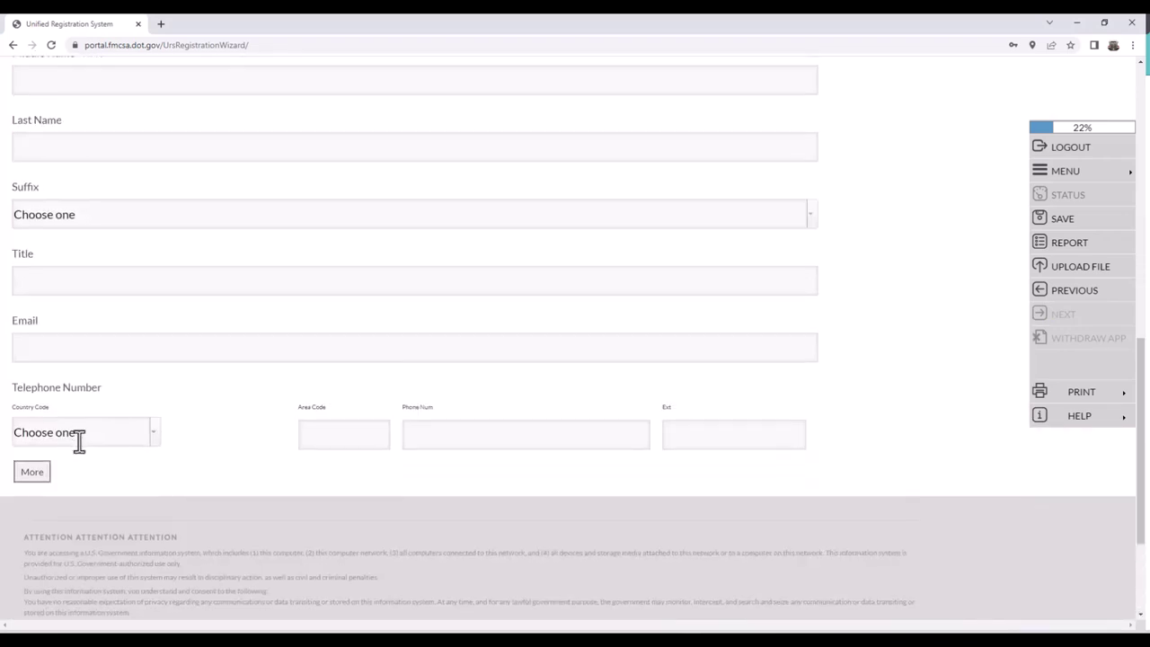
click(33, 473)
scroll(352, 499, down, 2)
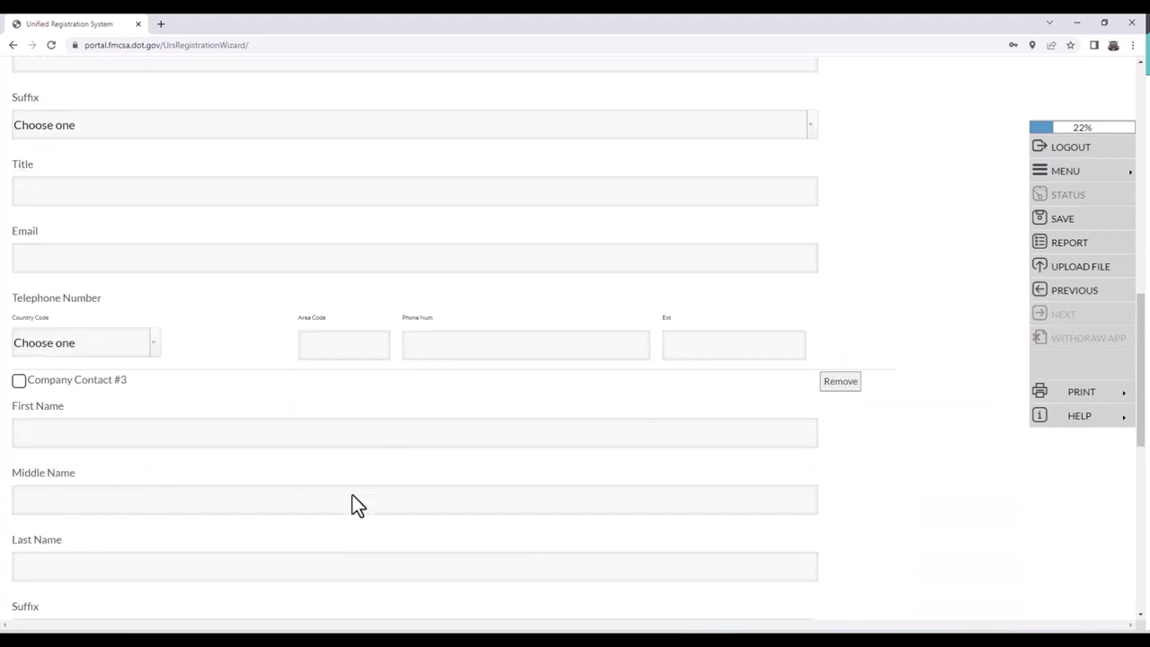
click(836, 297)
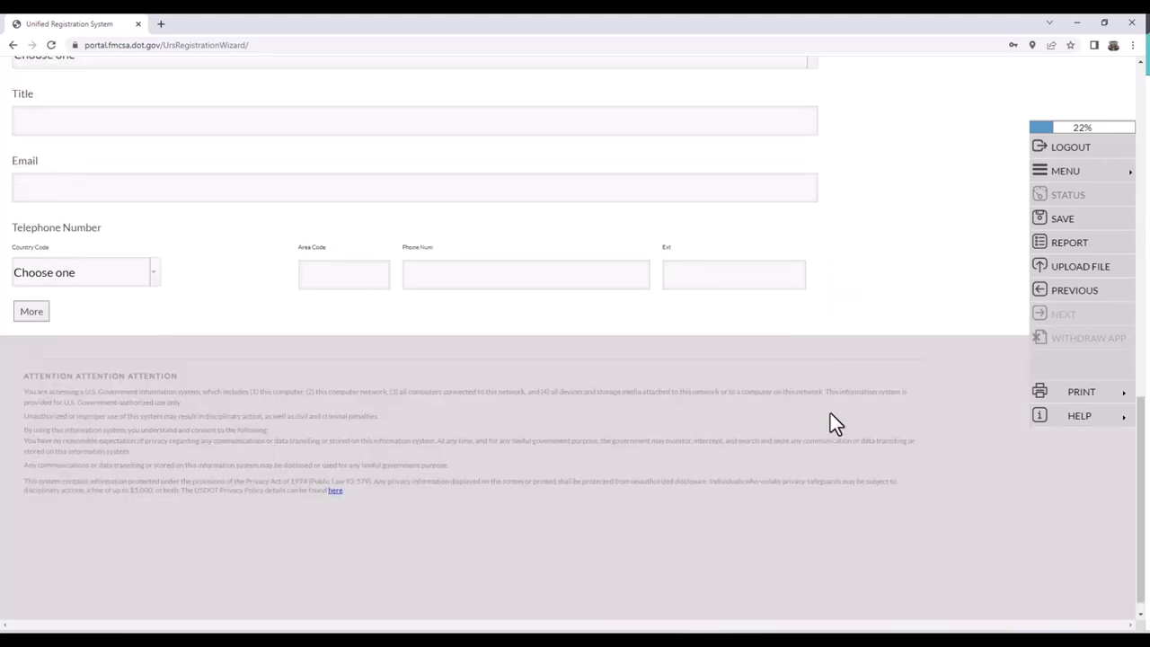
scroll(832, 414, up, 3)
click(840, 86)
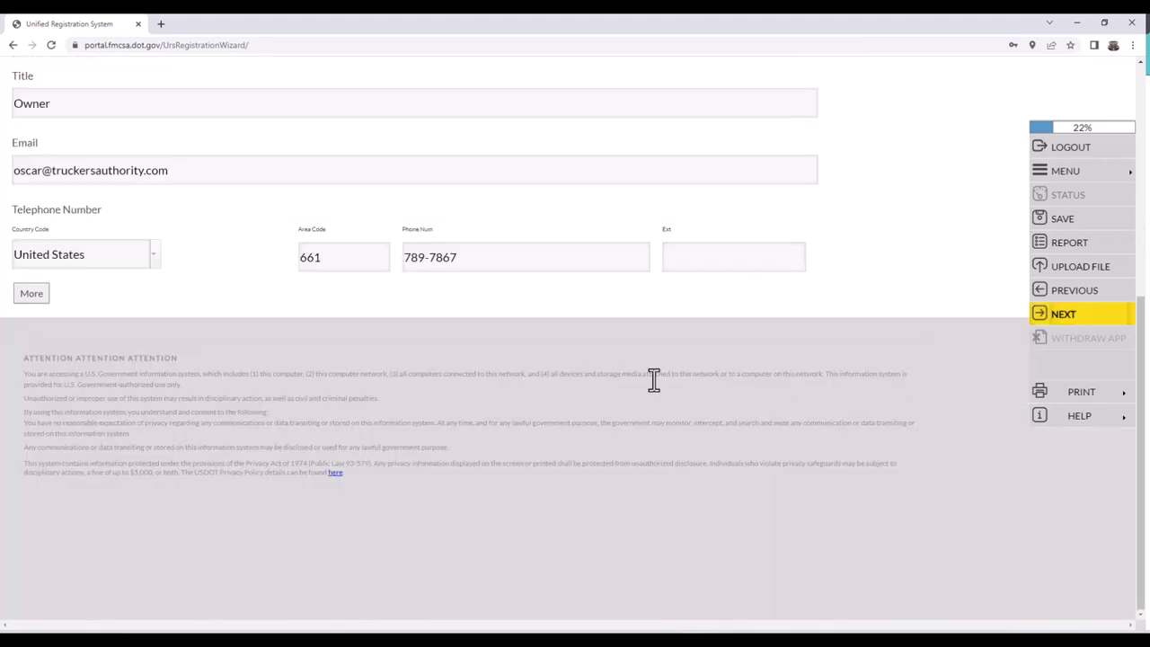
click(1065, 315)
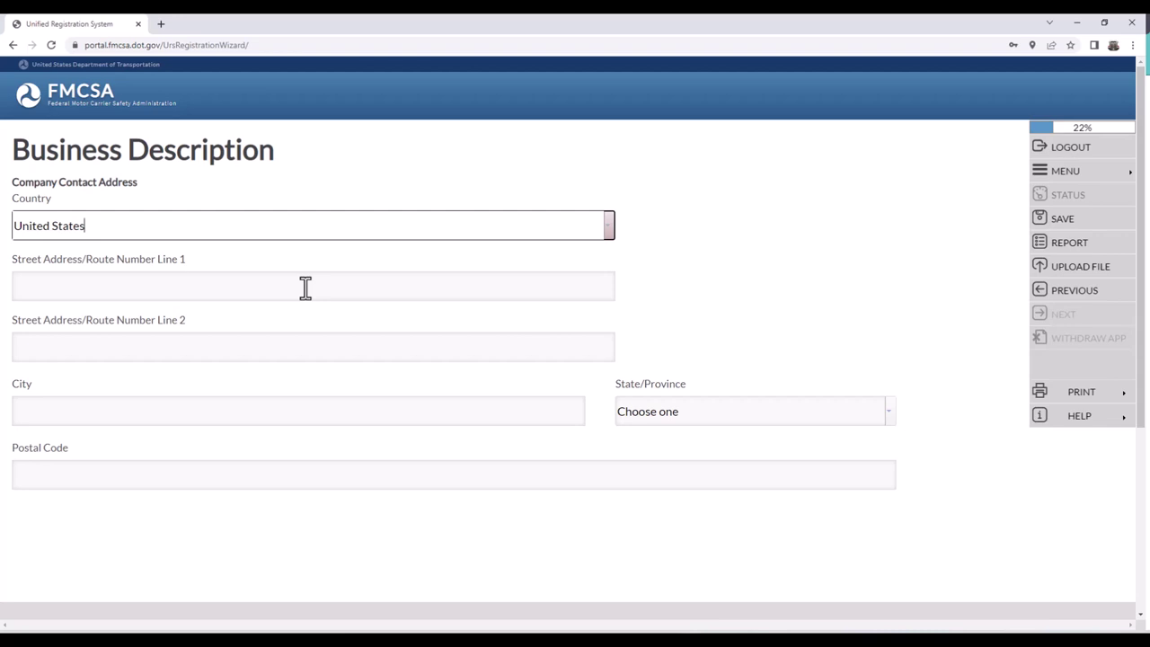
click(305, 287)
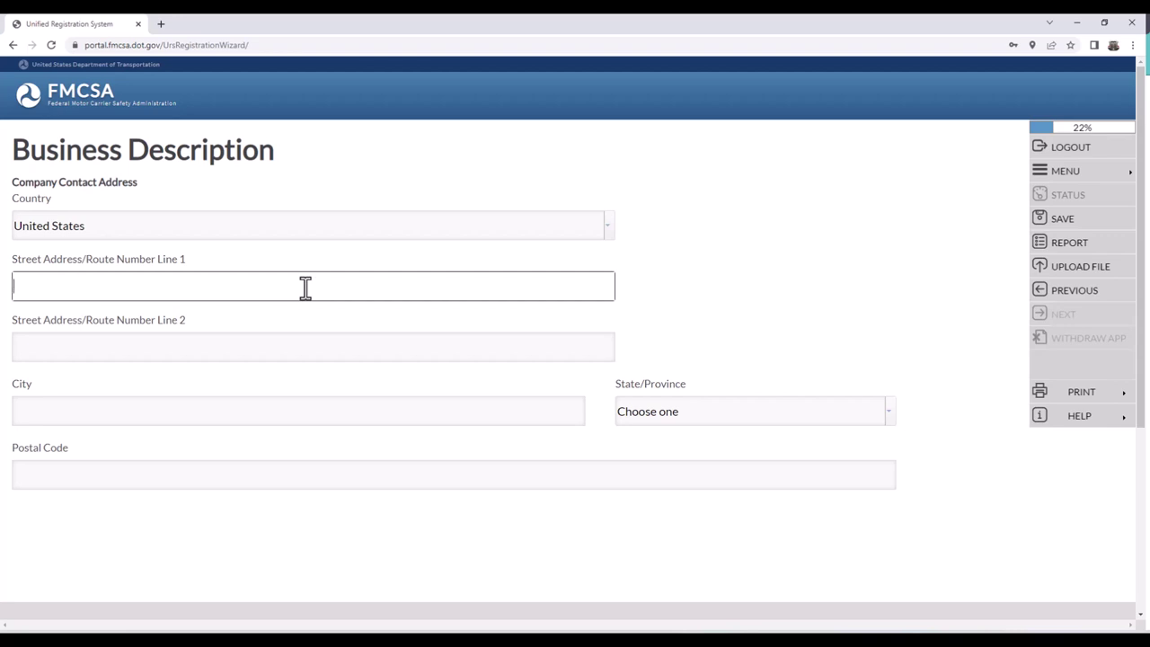
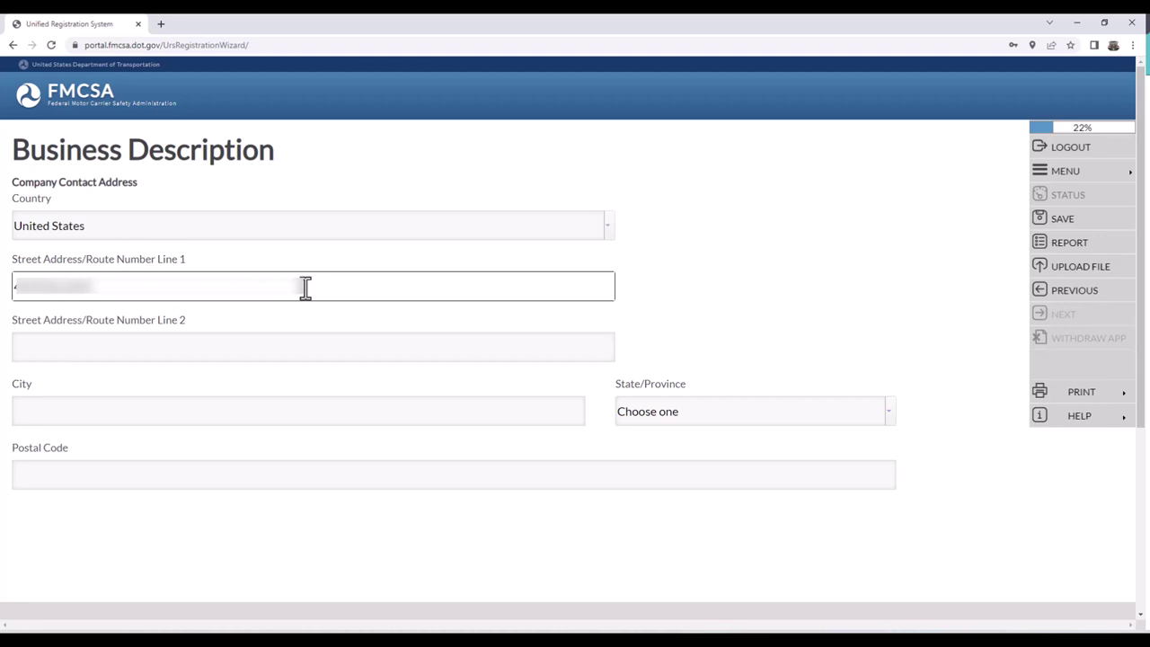
key(Tab)
key(Tab)
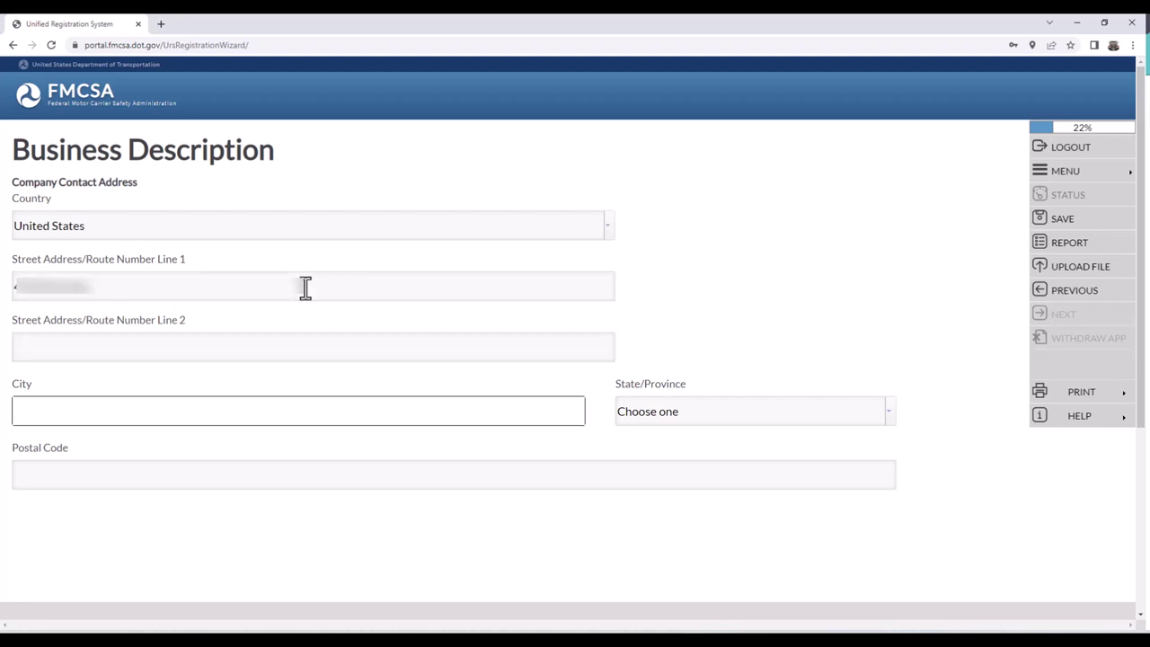
text(N)
key(BackSpace)
text(N Las)
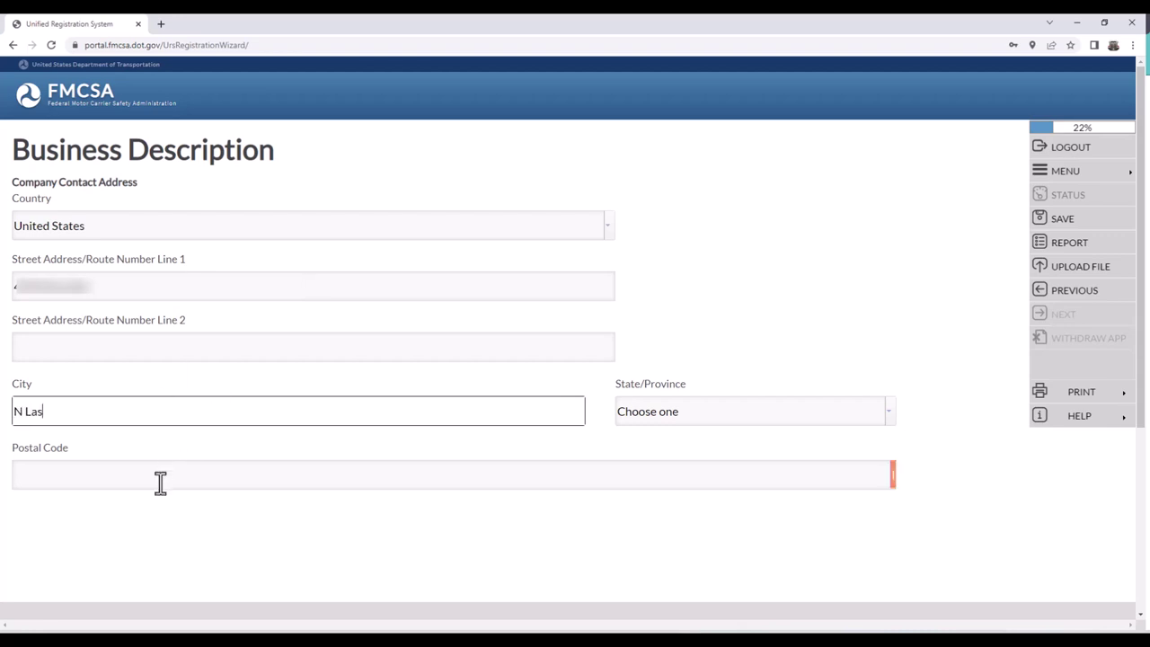
- Enter postal code 89031 so city and state autofill, and submit the address for USPS validation
click(160, 482)
text(89031)
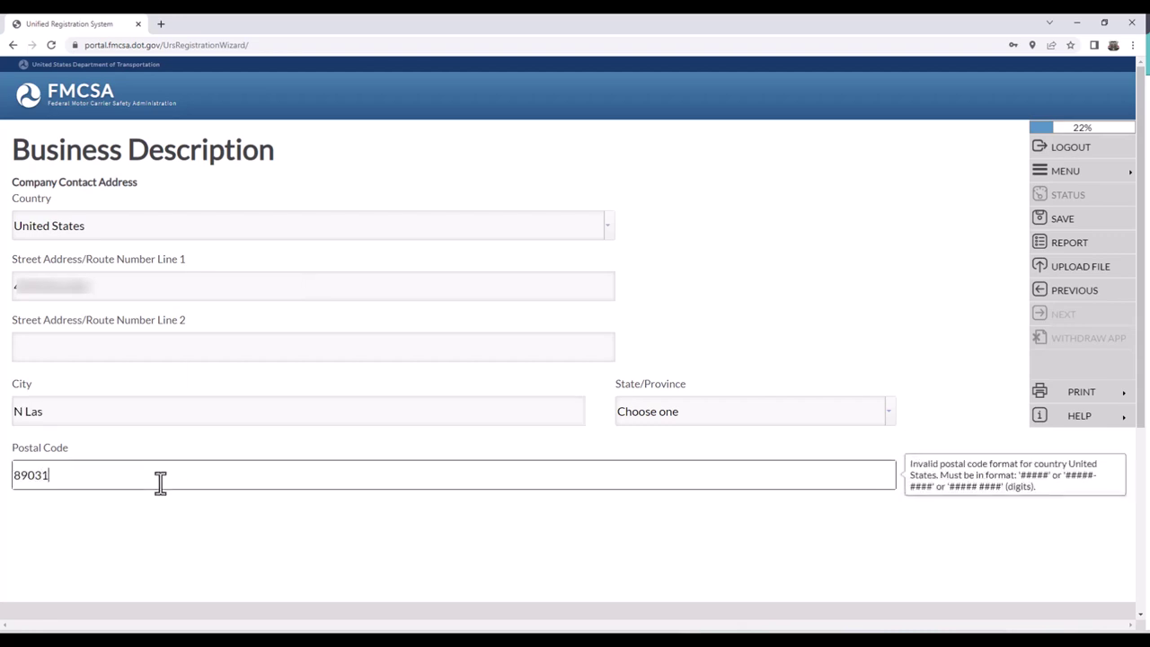
click(268, 443)
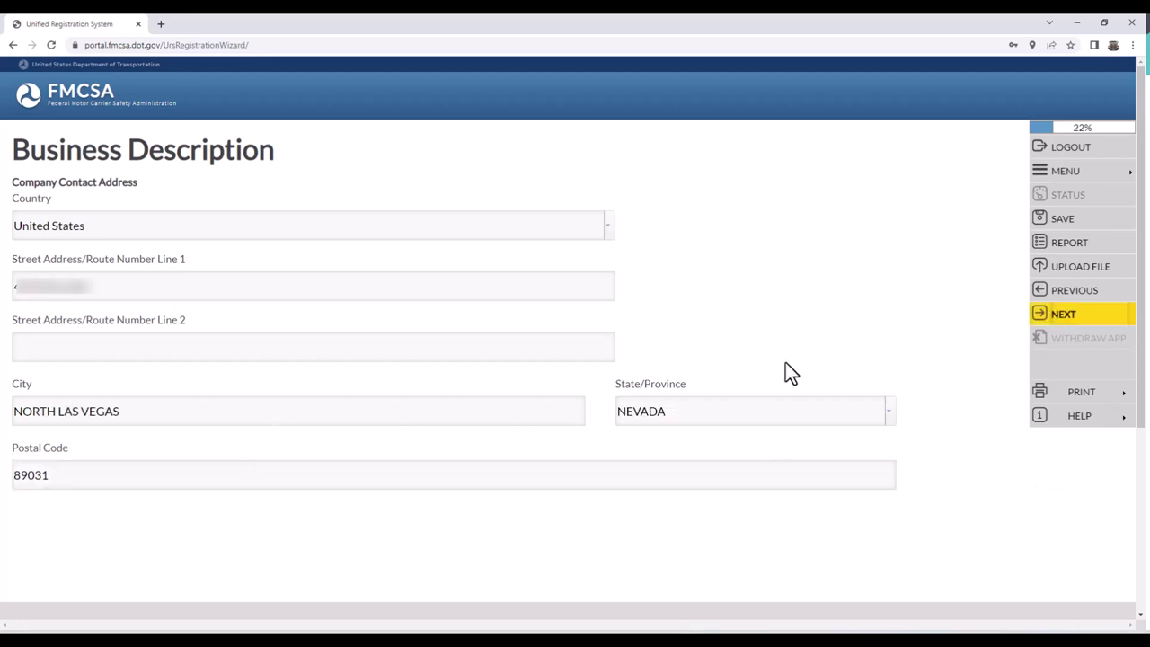
click(1059, 319)
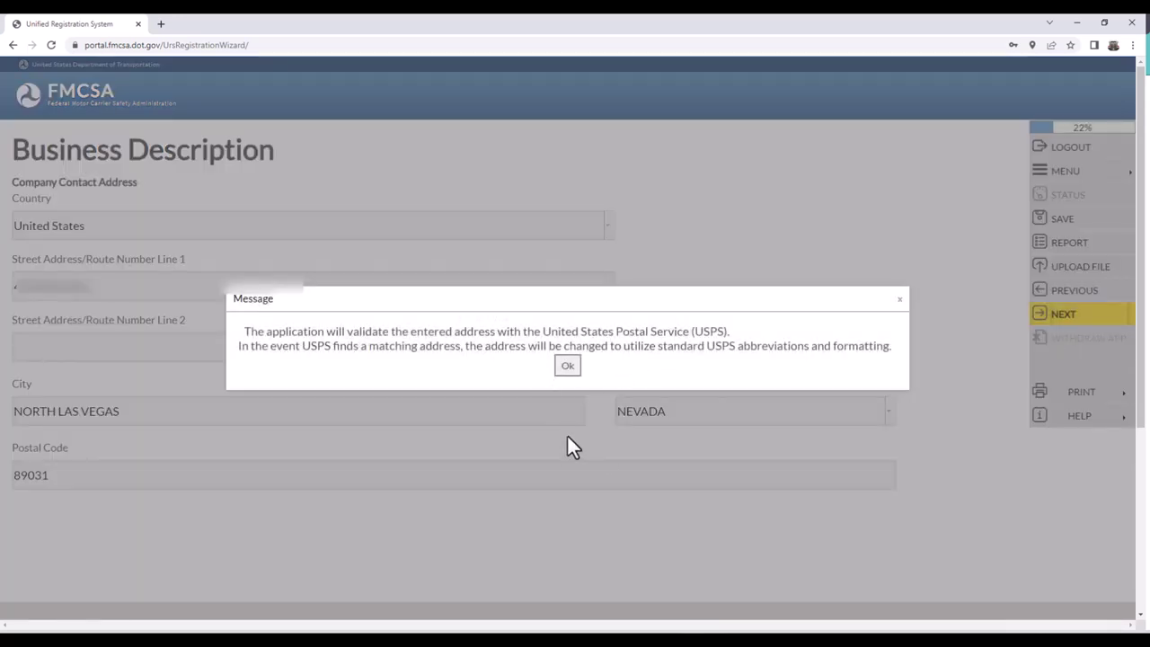
- Acknowledge the USPS validation notice, review the Business Description summary, and save it
click(567, 366)
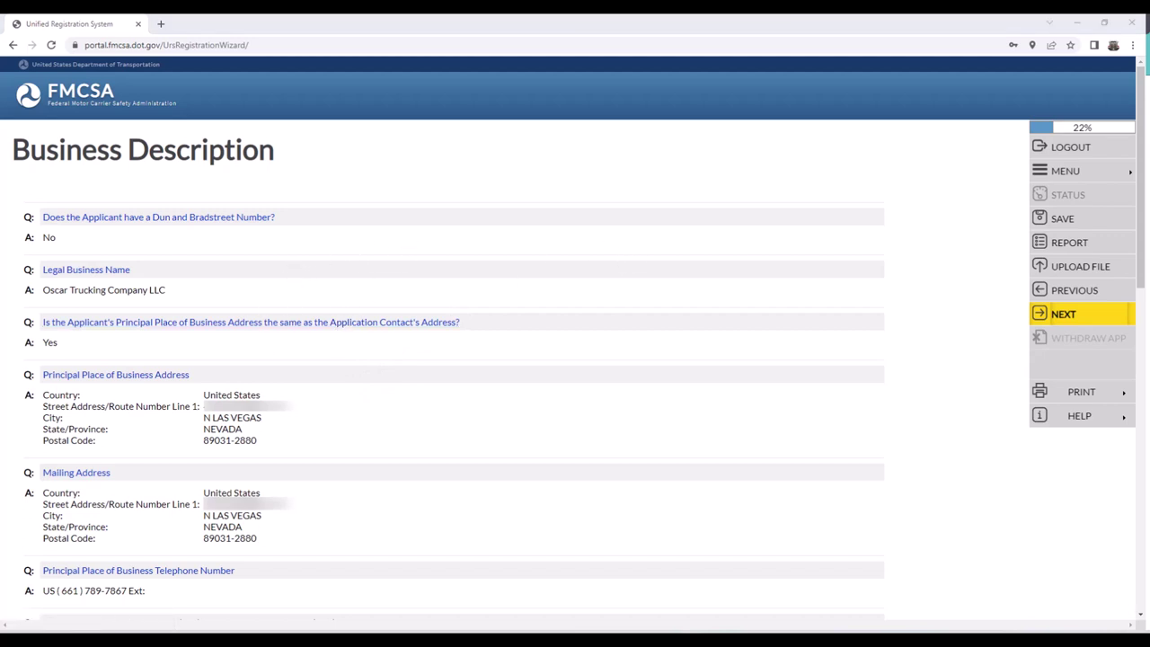
scroll(539, 186, down, 5)
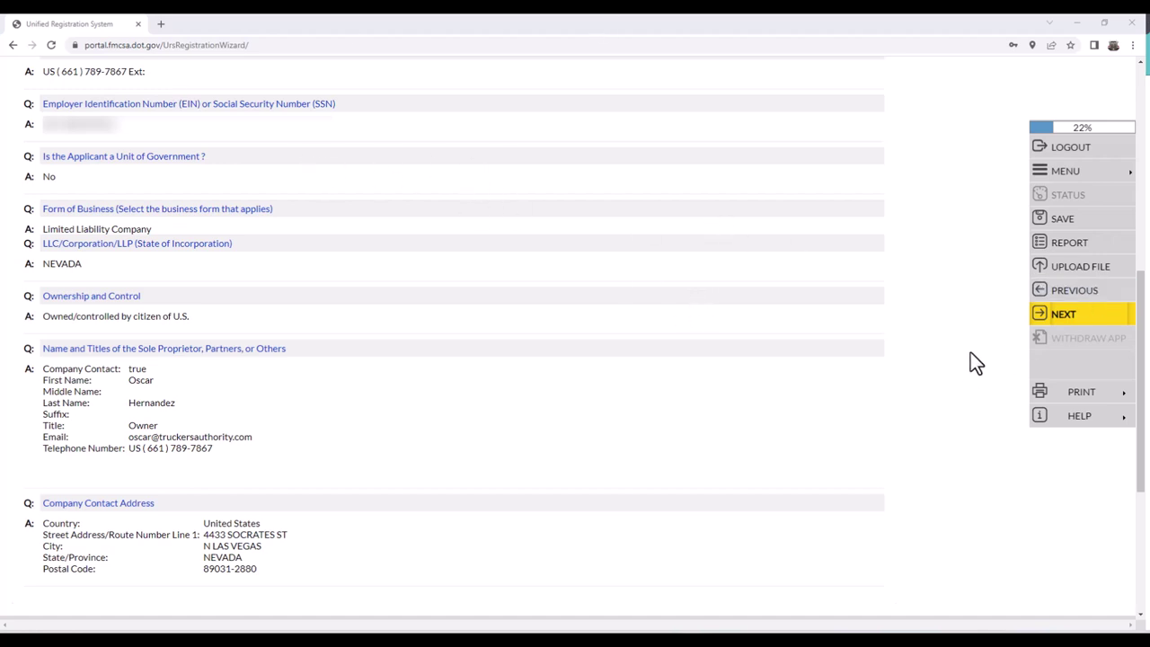
click(1062, 316)
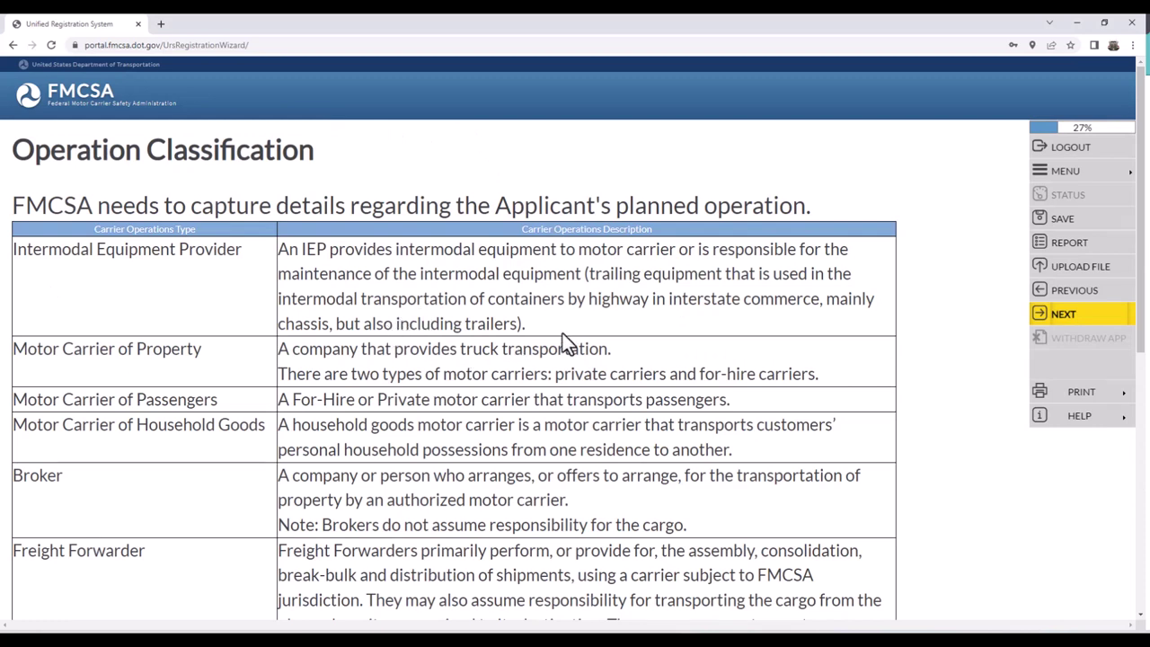
- Read the Operation Classification table, briefly highlighting Broker, down to the proceed prompt
scroll(101, 393, down, 2)
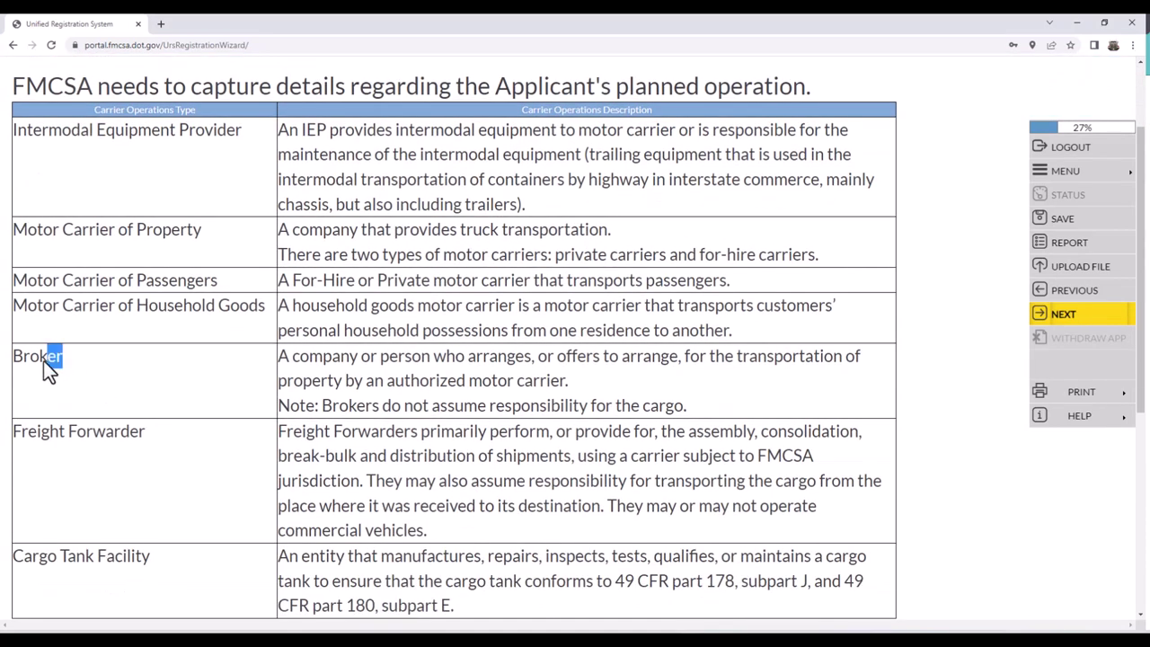
drag(43, 360, 18, 372)
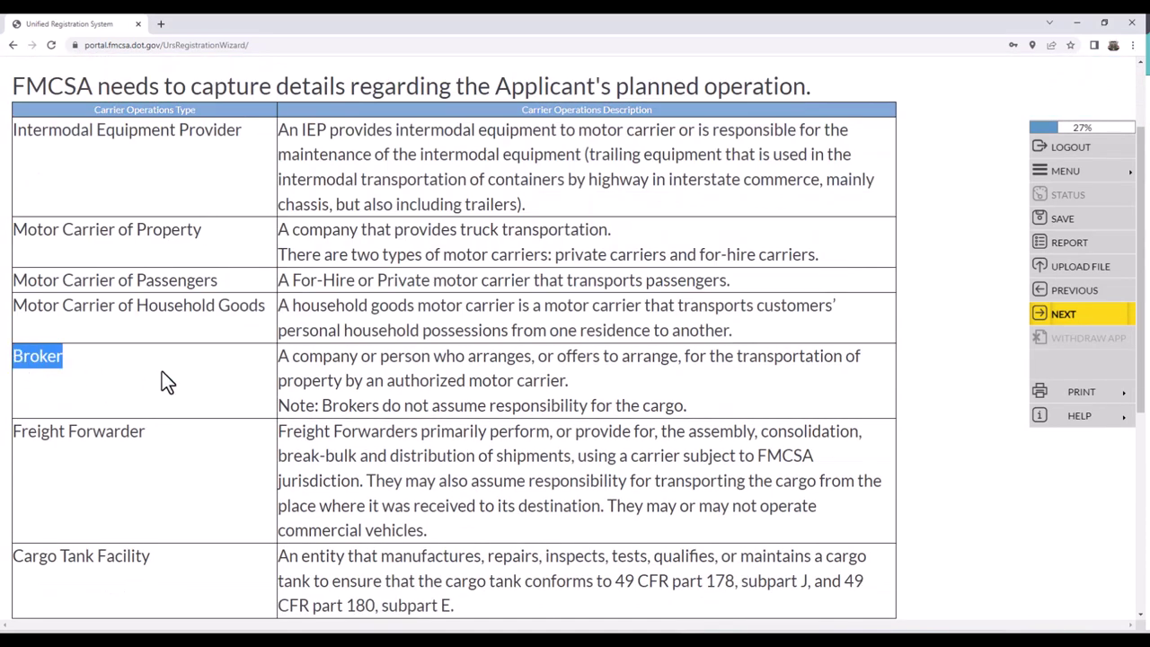
click(385, 373)
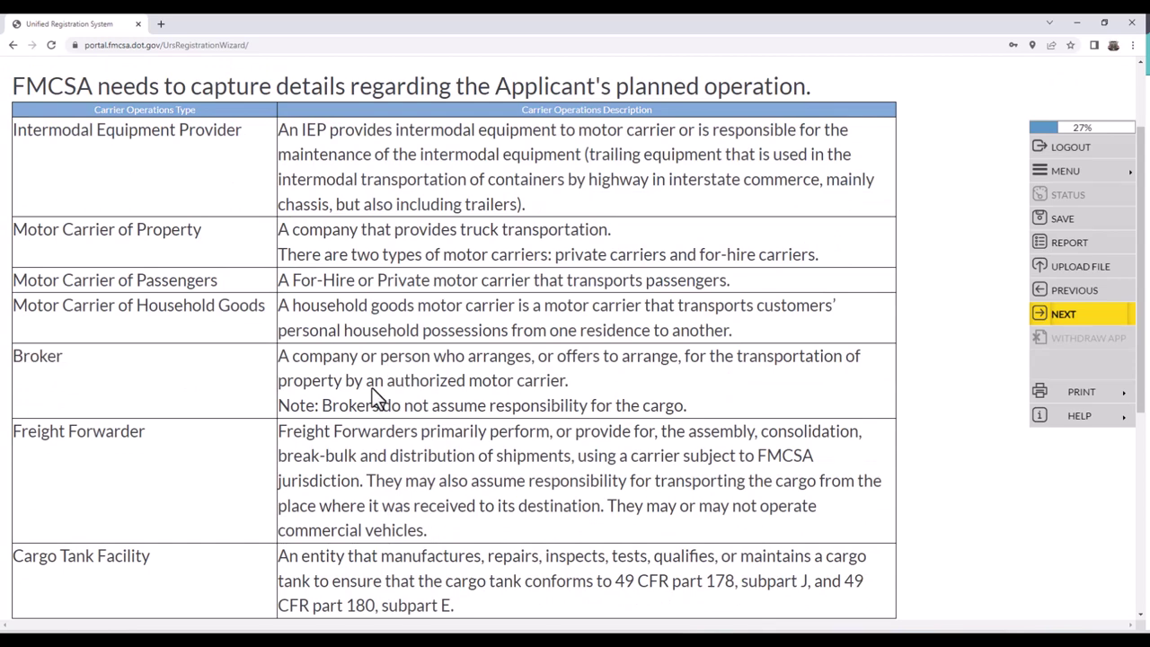
scroll(364, 413, down, 3)
scroll(354, 465, up, 5)
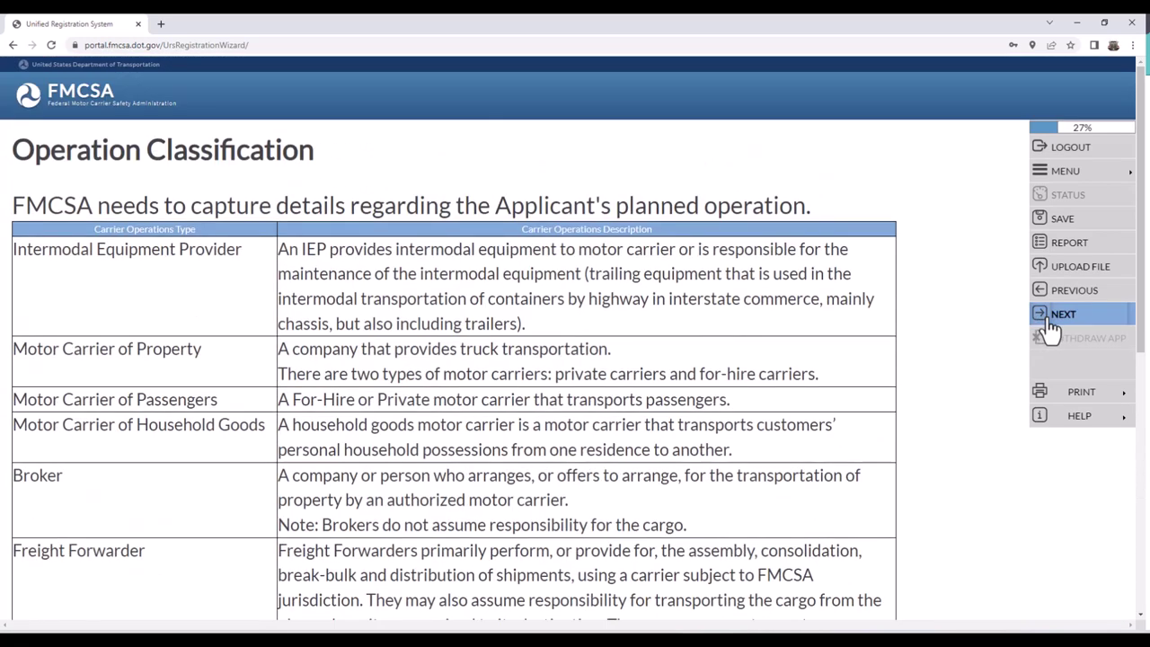
scroll(619, 348, down, 5)
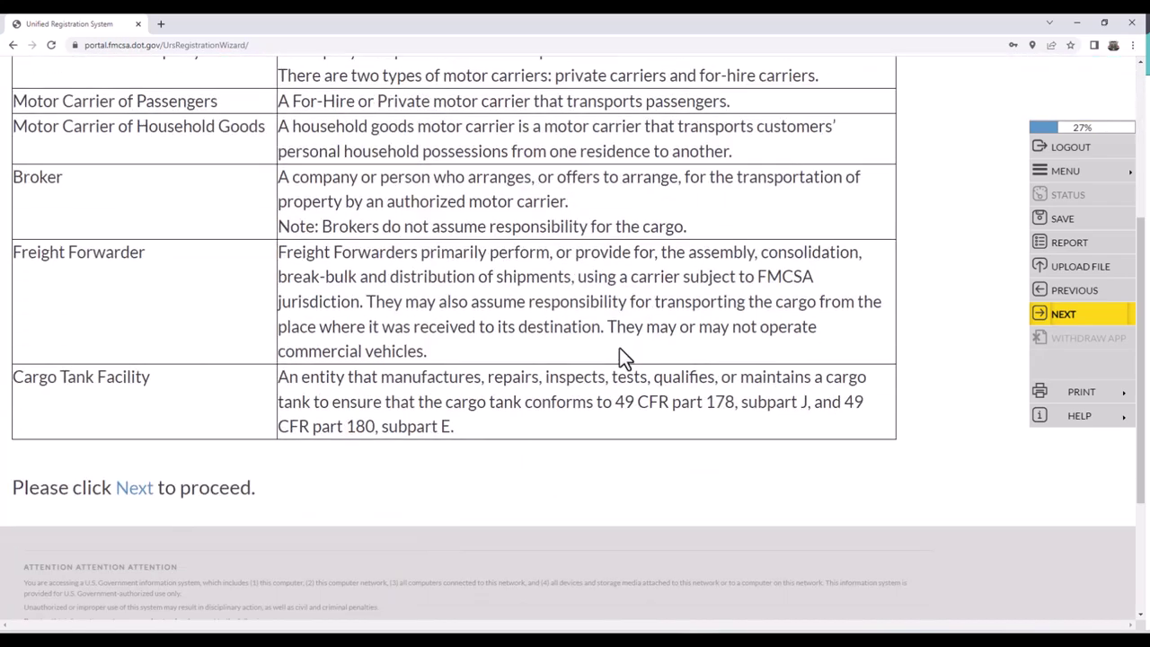
scroll(630, 342, up, 5)
scroll(809, 305, down, 3)
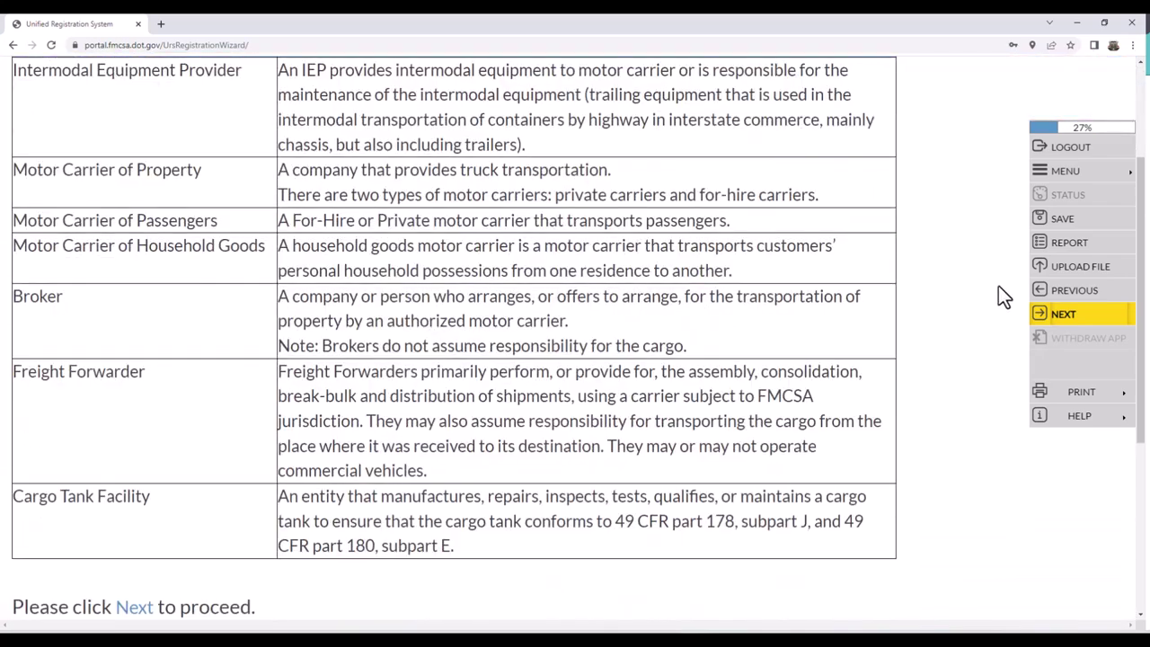
- Answer No to operating as an Intermodal Equipment Provider, correcting an initial Yes, and save
click(1051, 316)
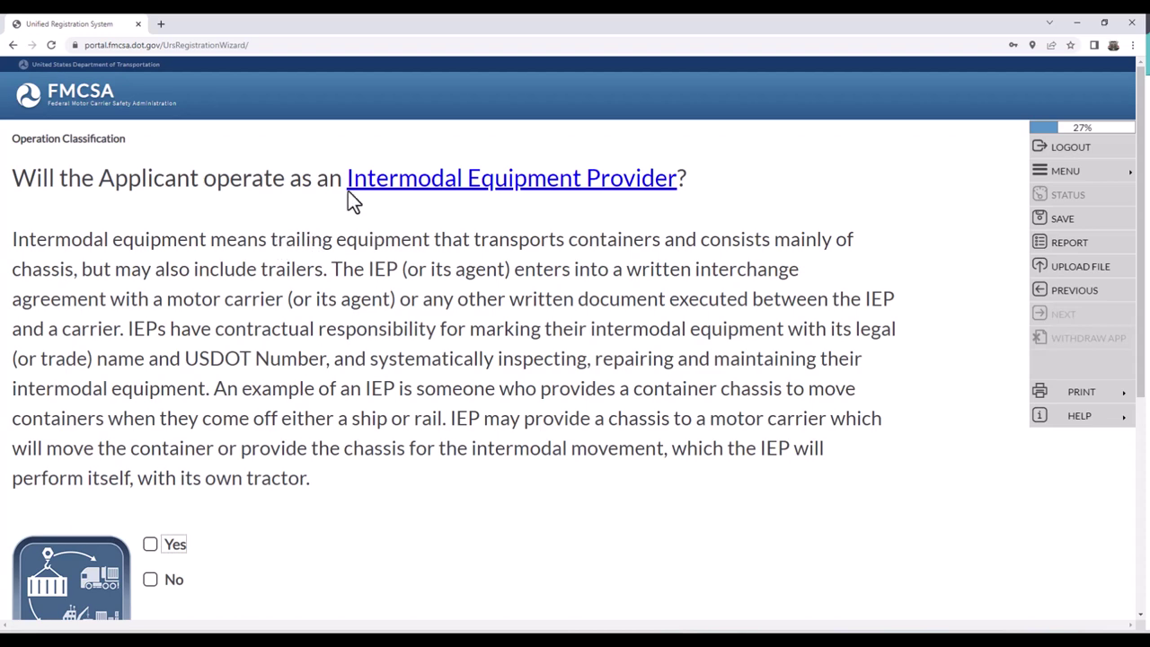
scroll(298, 404, down, 2)
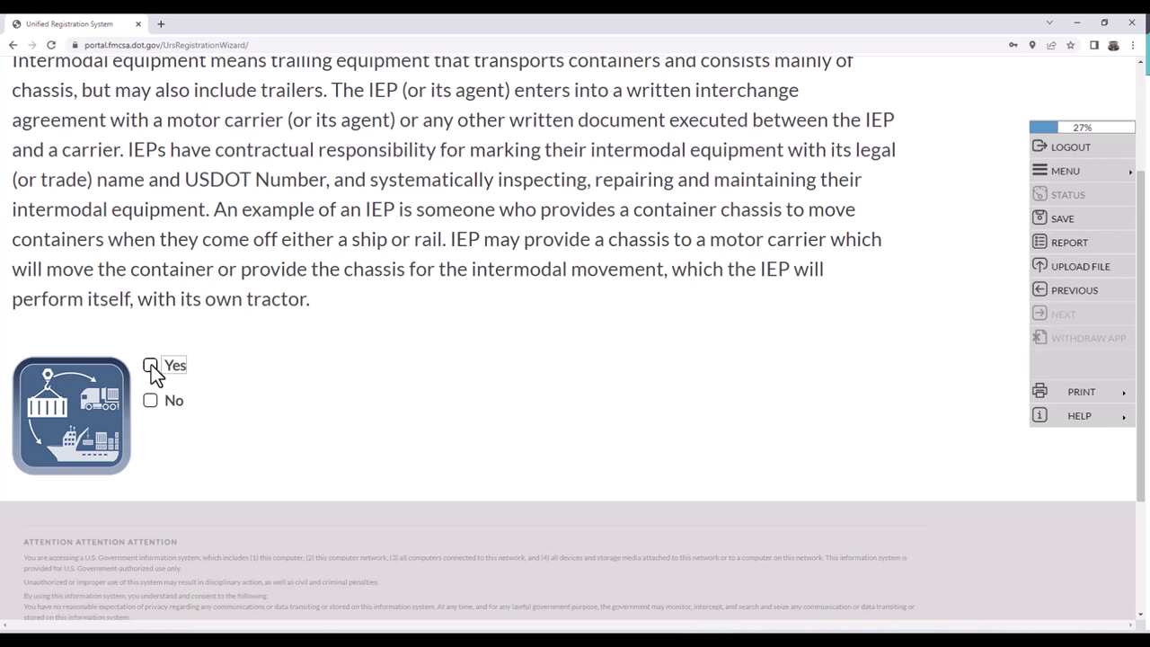
click(150, 367)
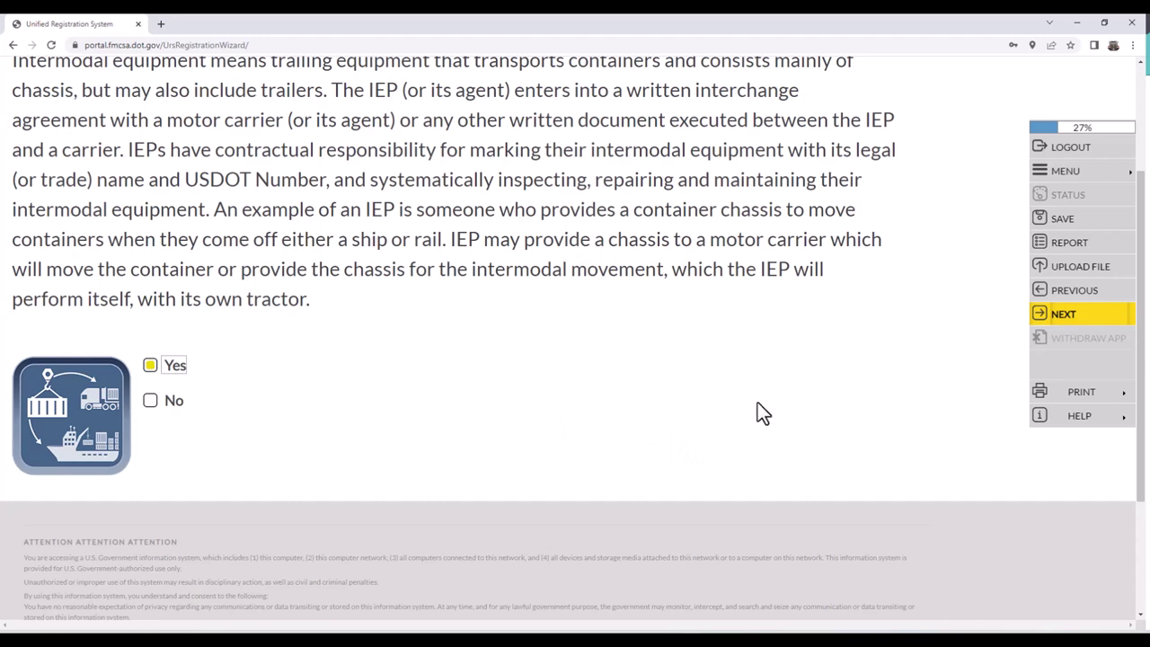
scroll(876, 360, up, 2)
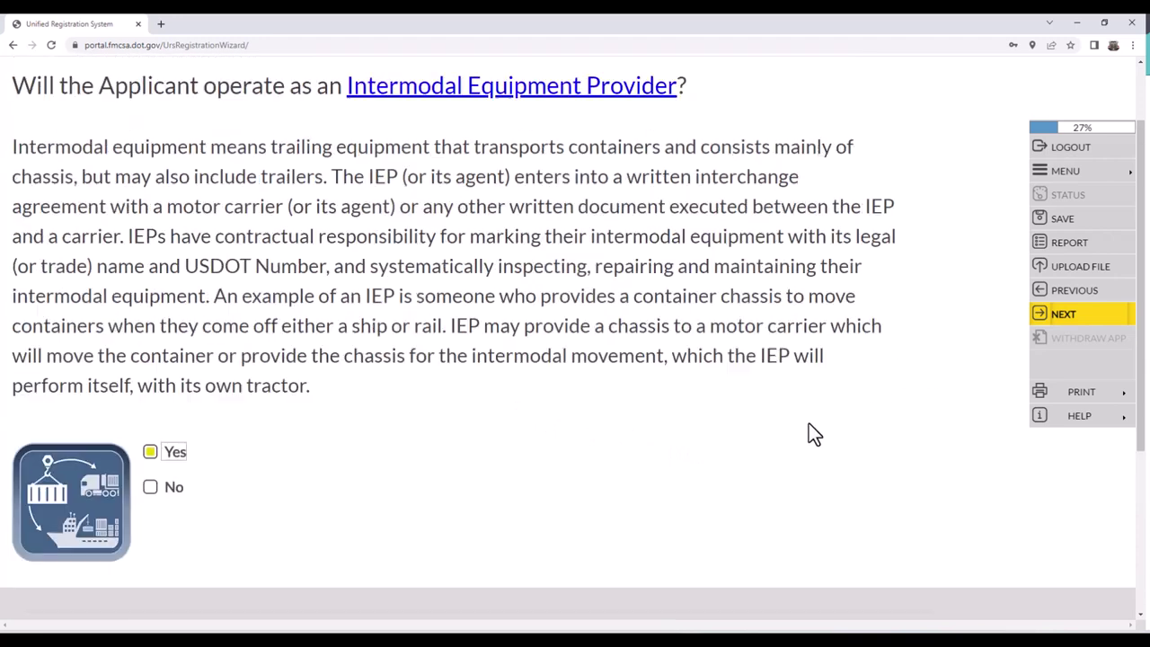
scroll(849, 325, down, 1)
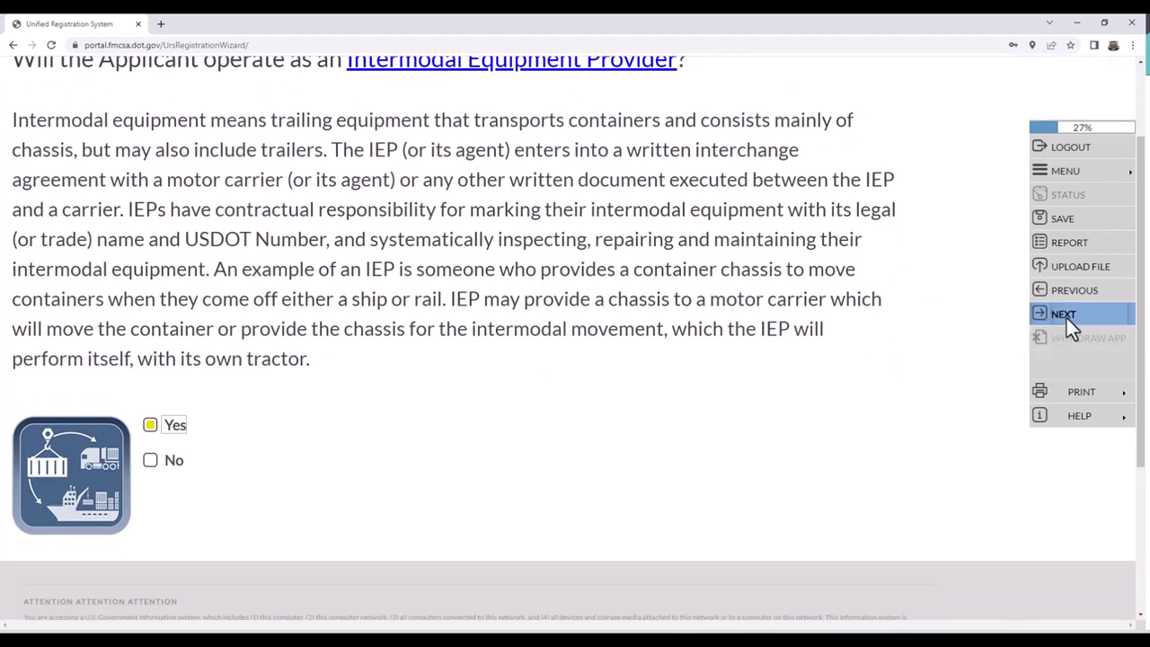
click(149, 462)
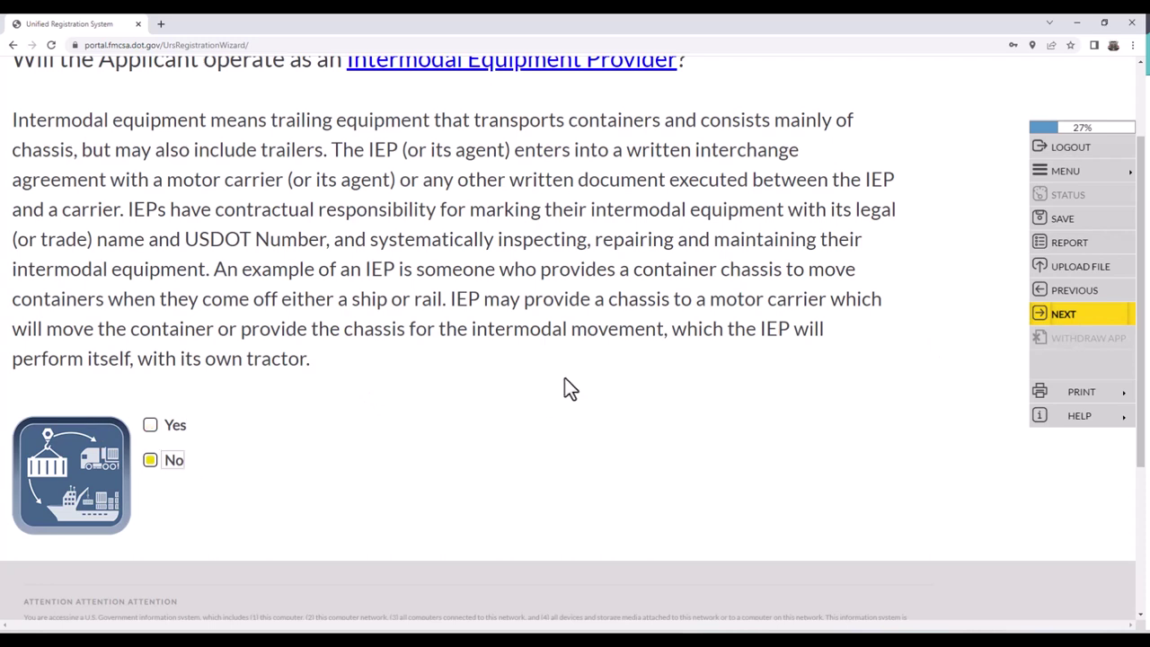
click(1057, 312)
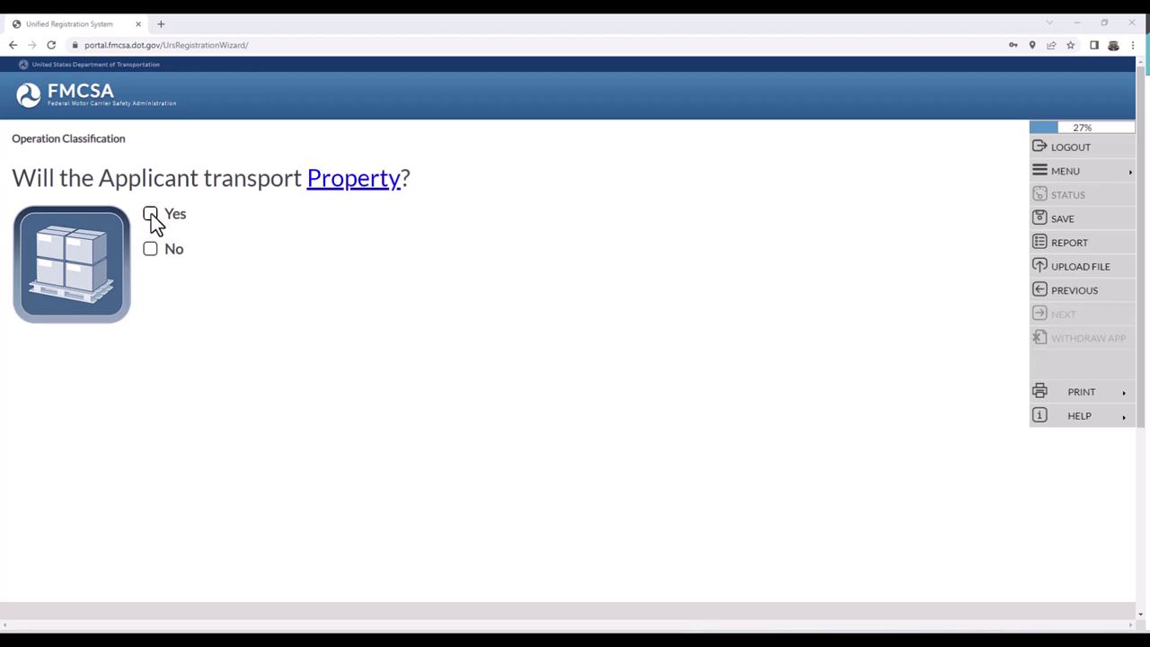
- Answer the Property question, Passengers No and Broker services Yes, saving each answer
click(151, 252)
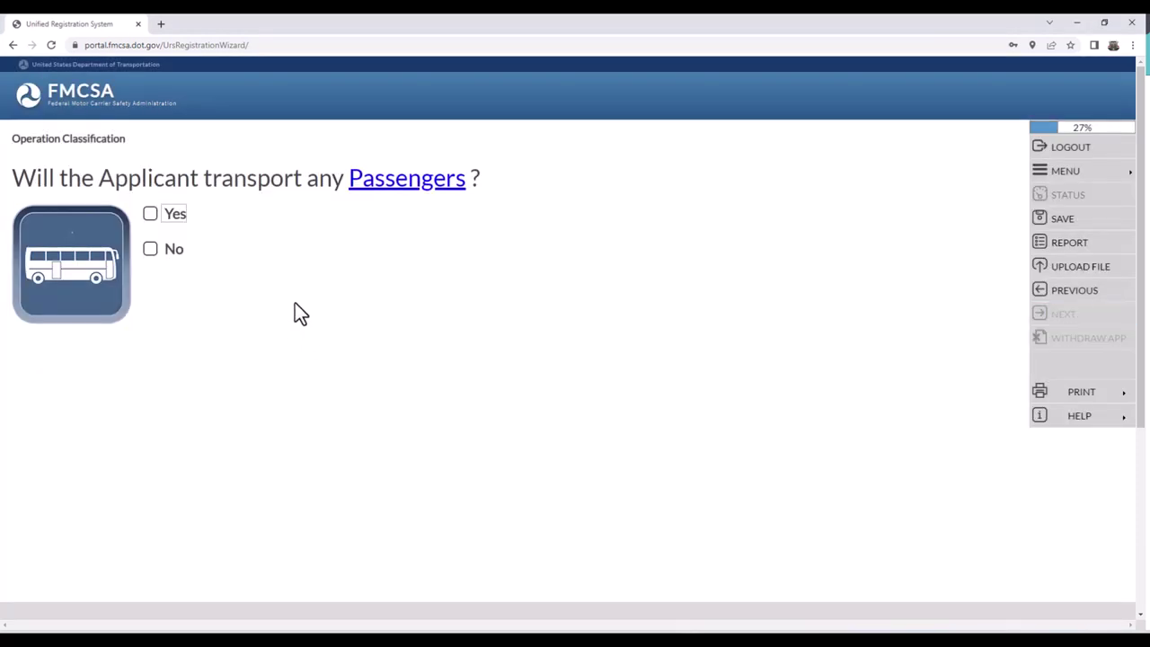
click(169, 256)
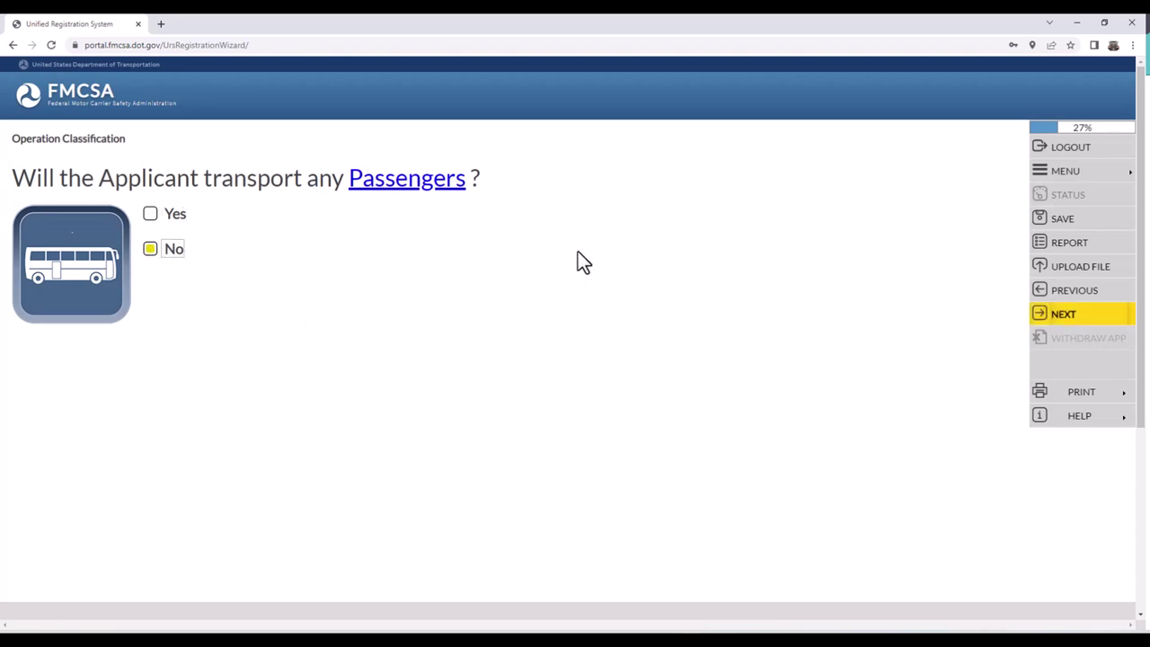
click(1049, 314)
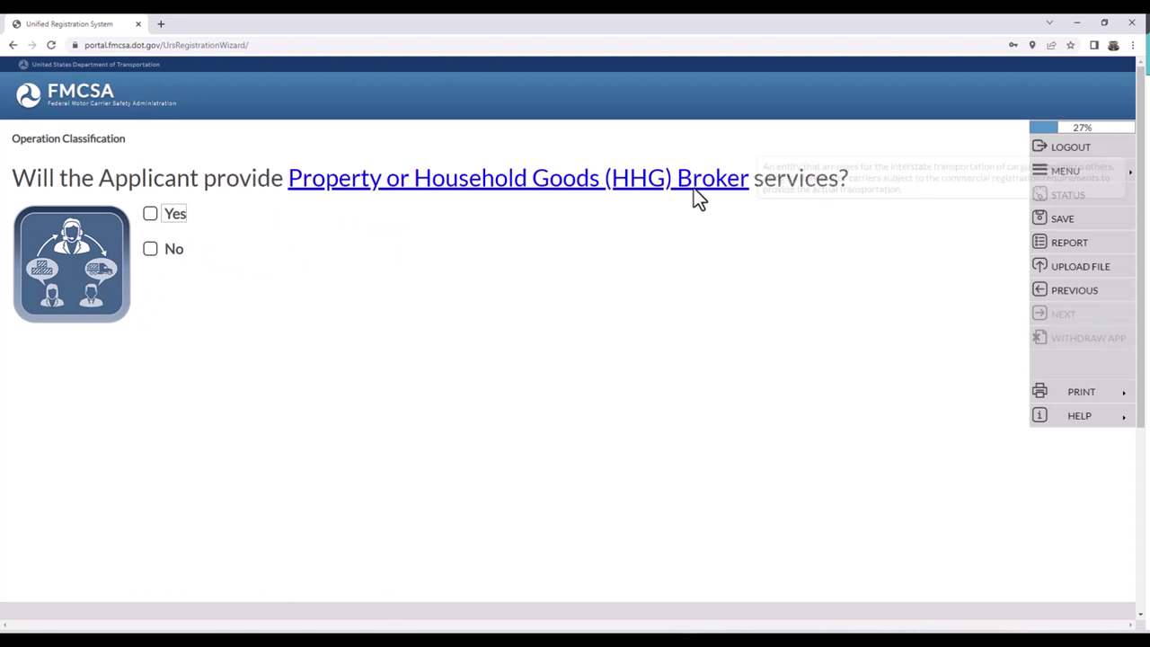
click(150, 215)
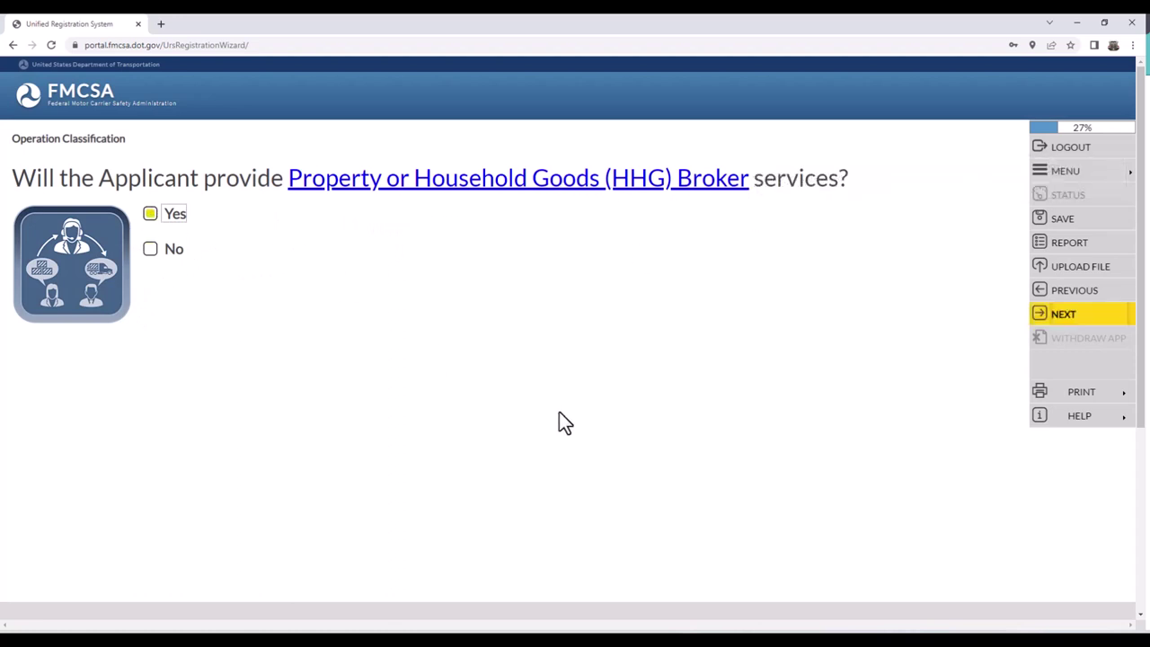
click(1058, 313)
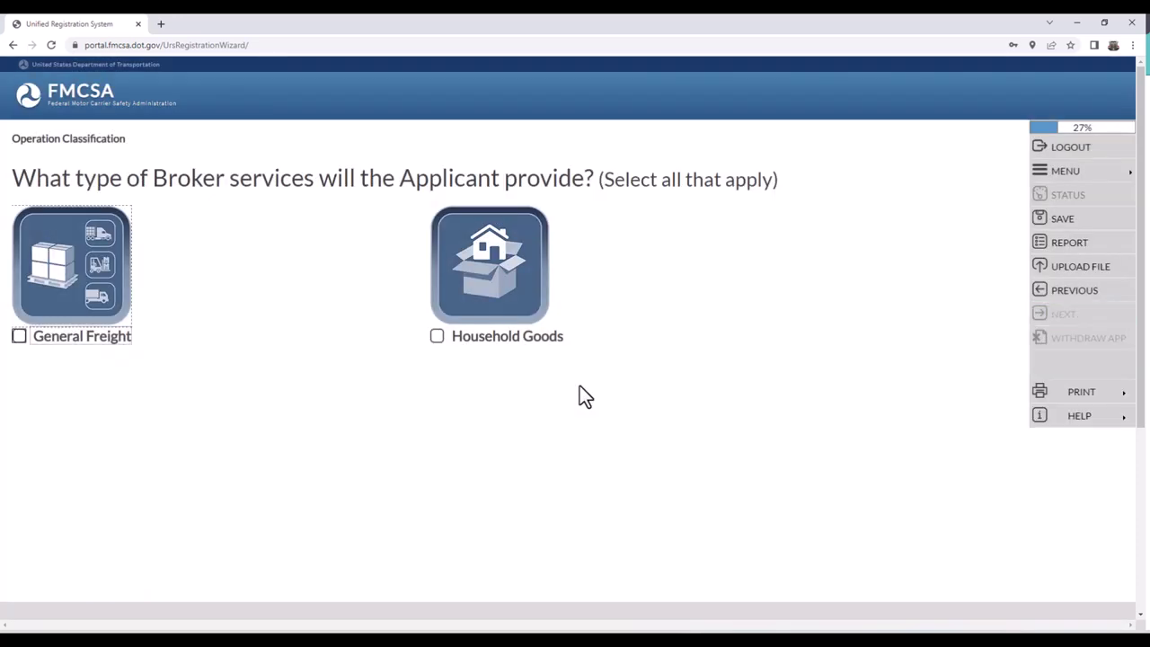